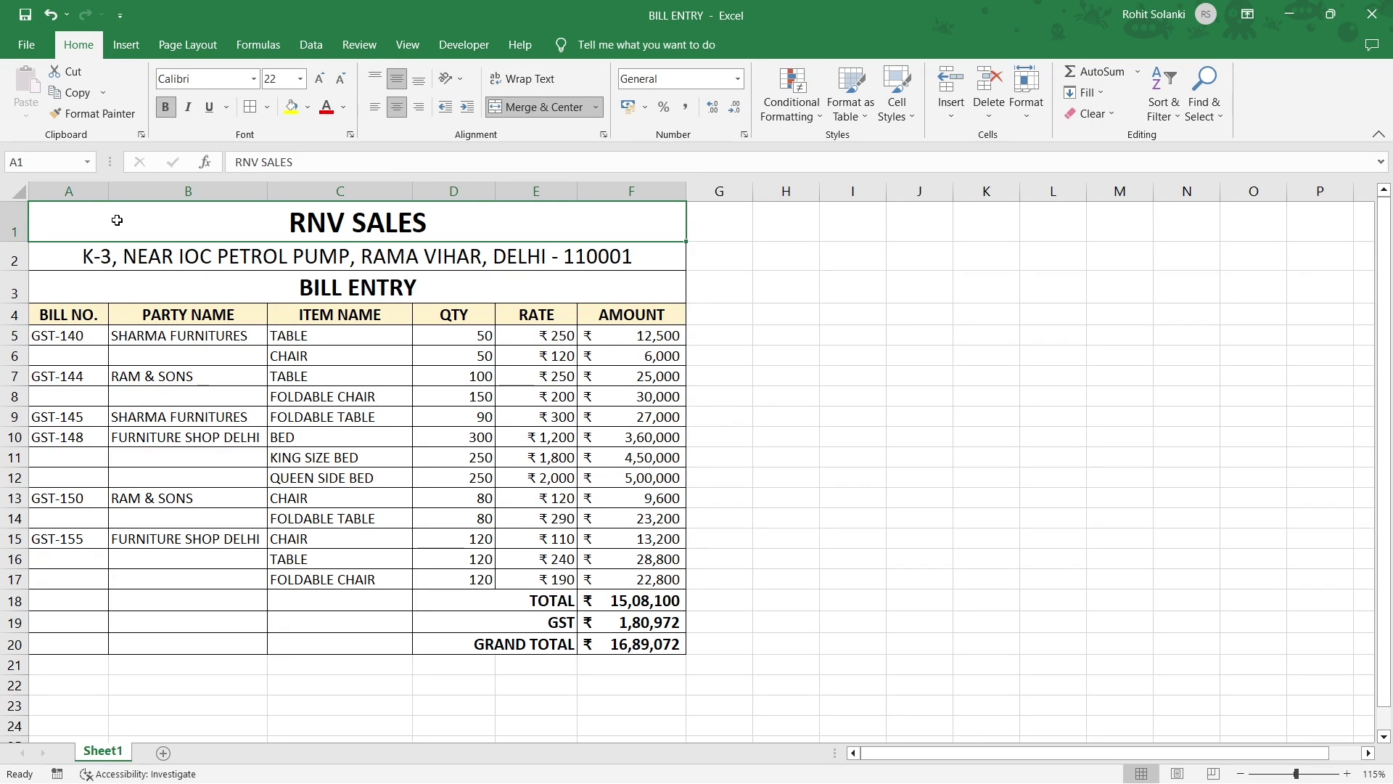
# - Review the finished bill table, its column F amounts and the grand total formula in F20
pyautogui.moveTo(117, 220)
pyautogui.mouseDown()
pyautogui.moveTo(452, 538)
pyautogui.moveTo(471, 645)
pyautogui.mouseUp()
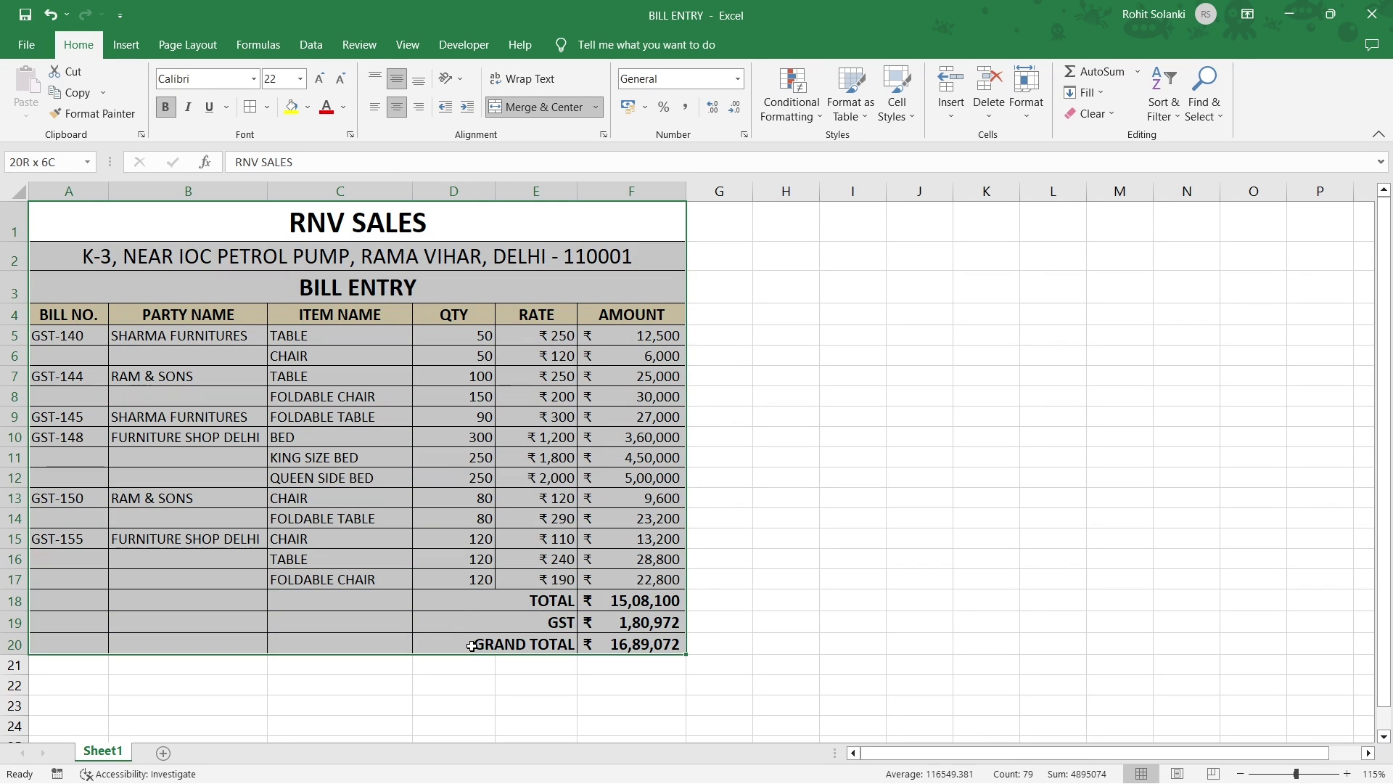
pyautogui.click(471, 645)
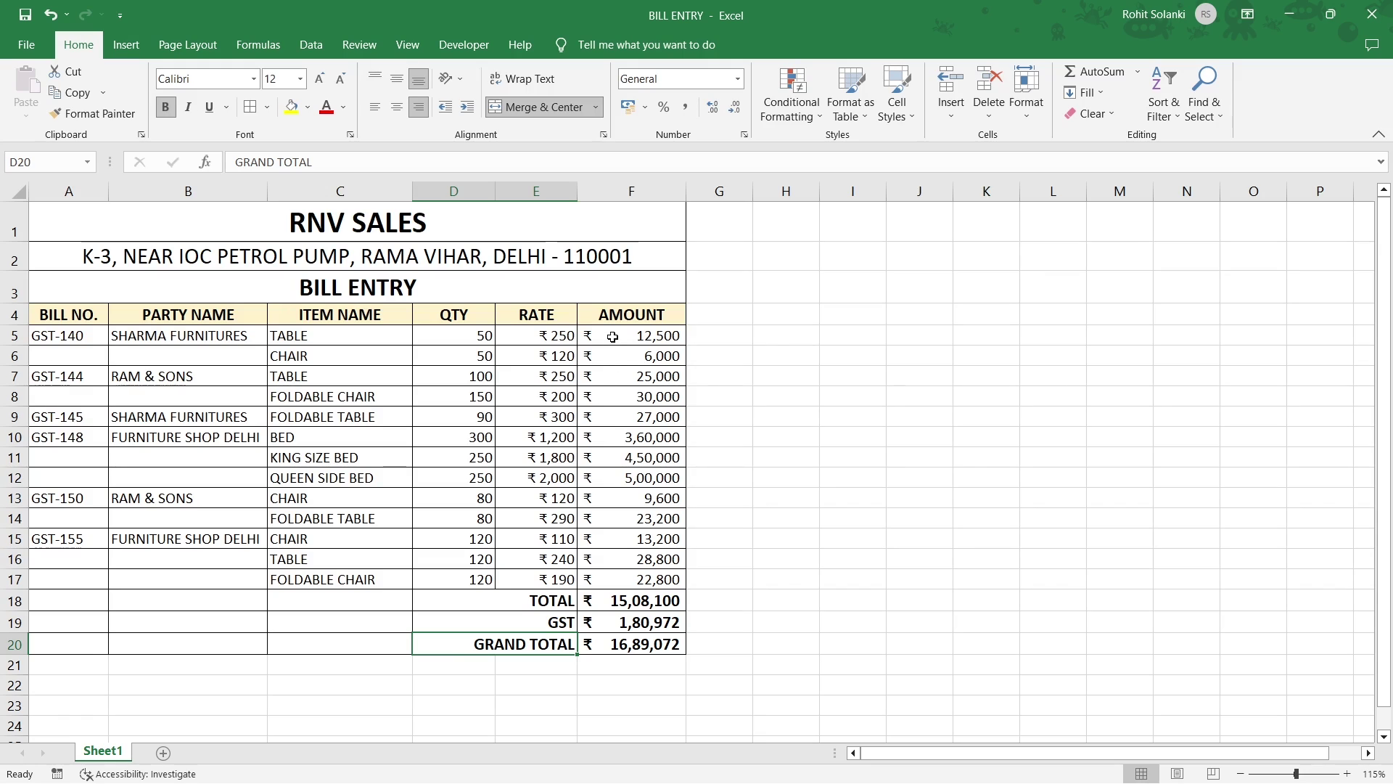
pyautogui.moveTo(631, 335); pyautogui.dragTo(629, 641)
pyautogui.click(629, 643)
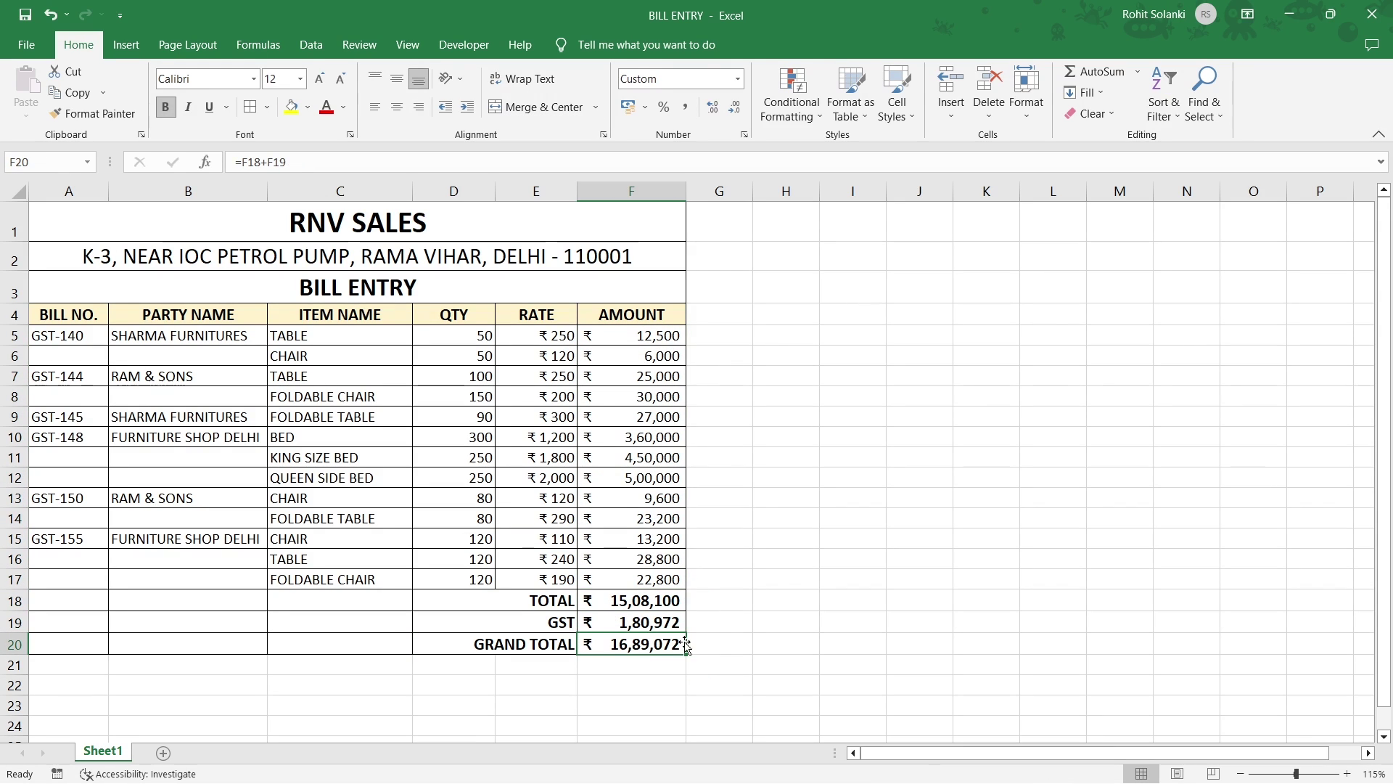
pyautogui.click(711, 641)
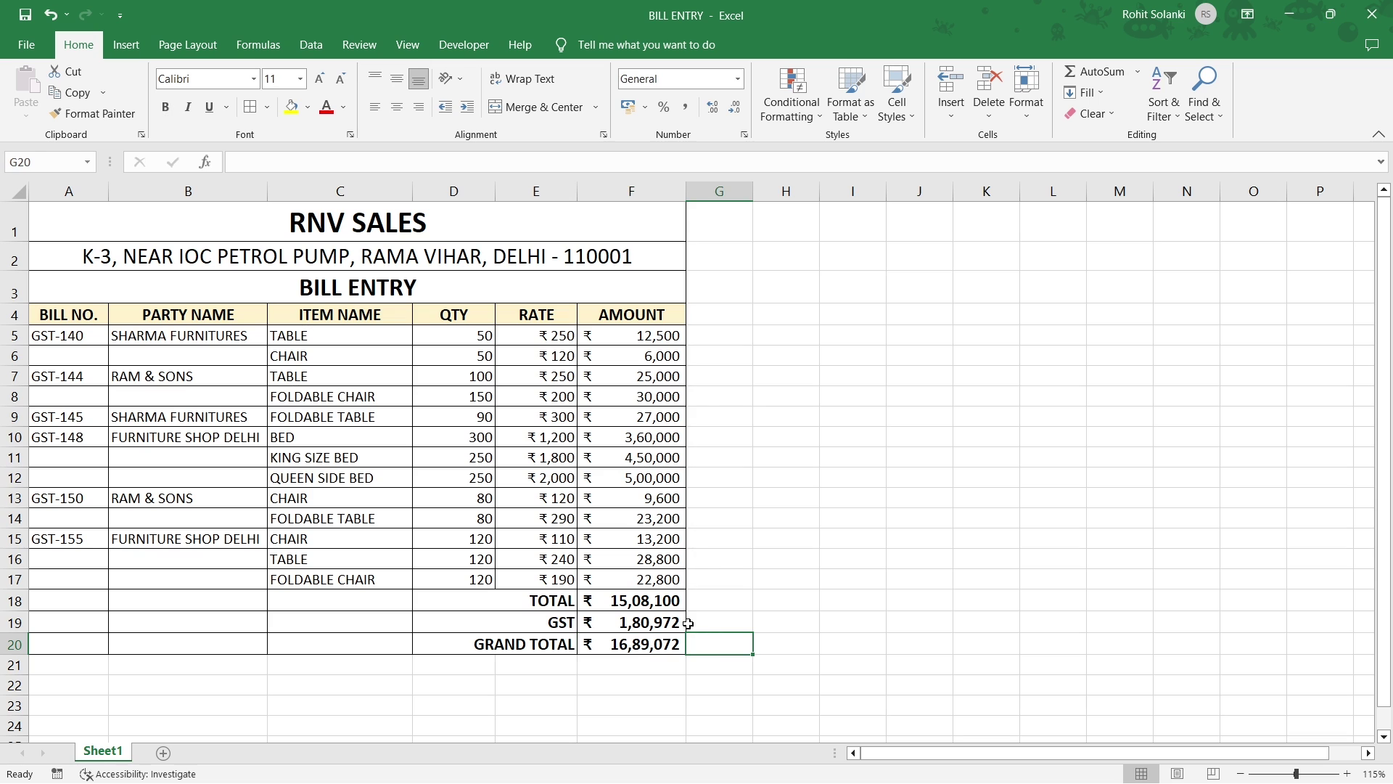
# - Type RNV SALES in A1, the shop's address in A2 and BILL ENTRY in A3
pyautogui.click(93, 221)
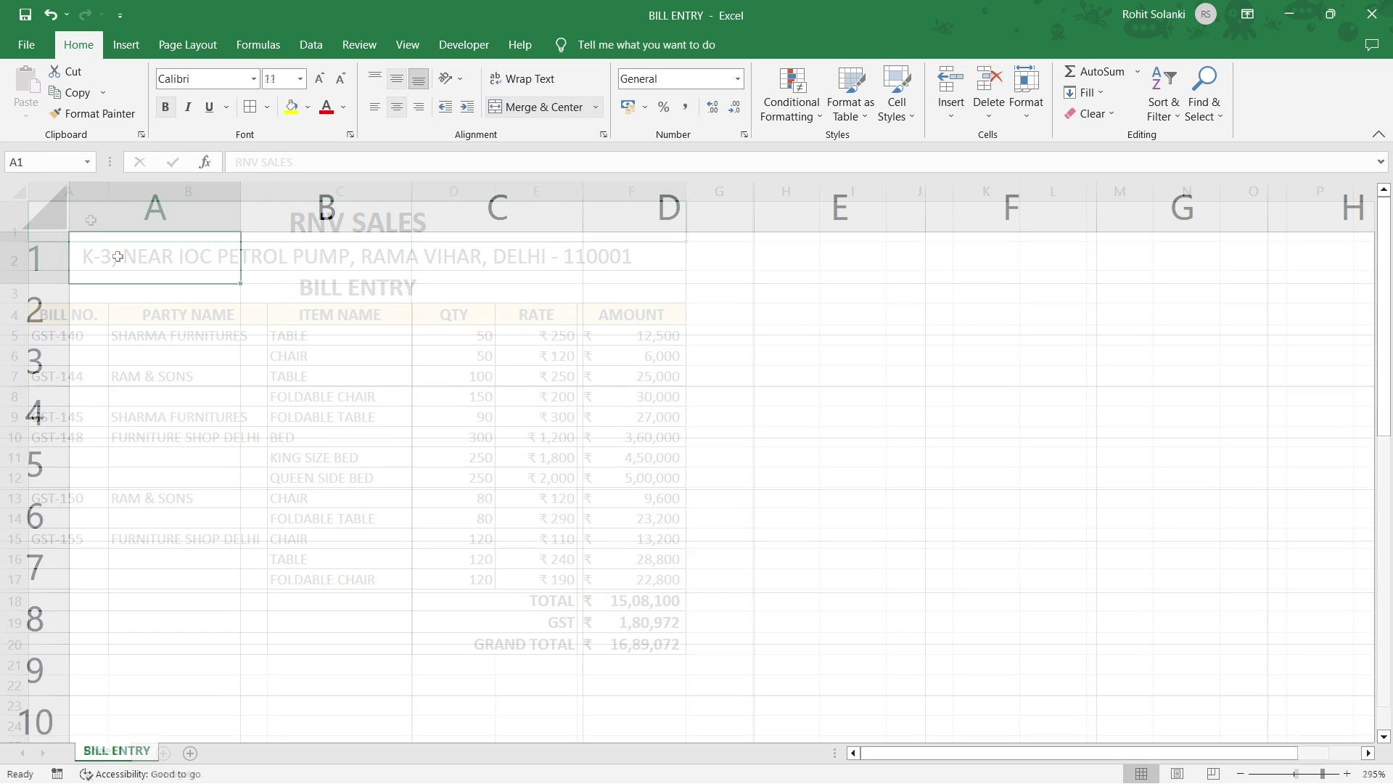
pyautogui.write('RNV S')
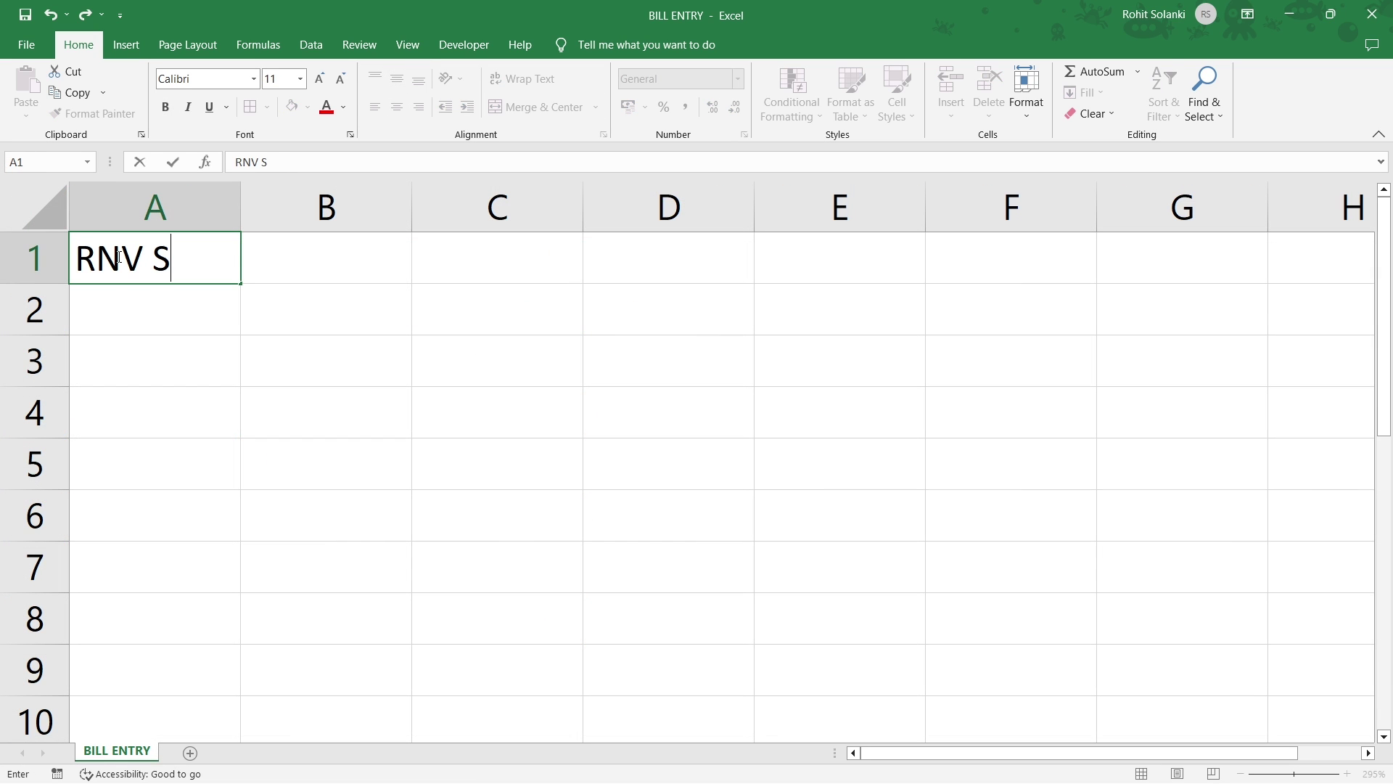
pyautogui.write('ALES')
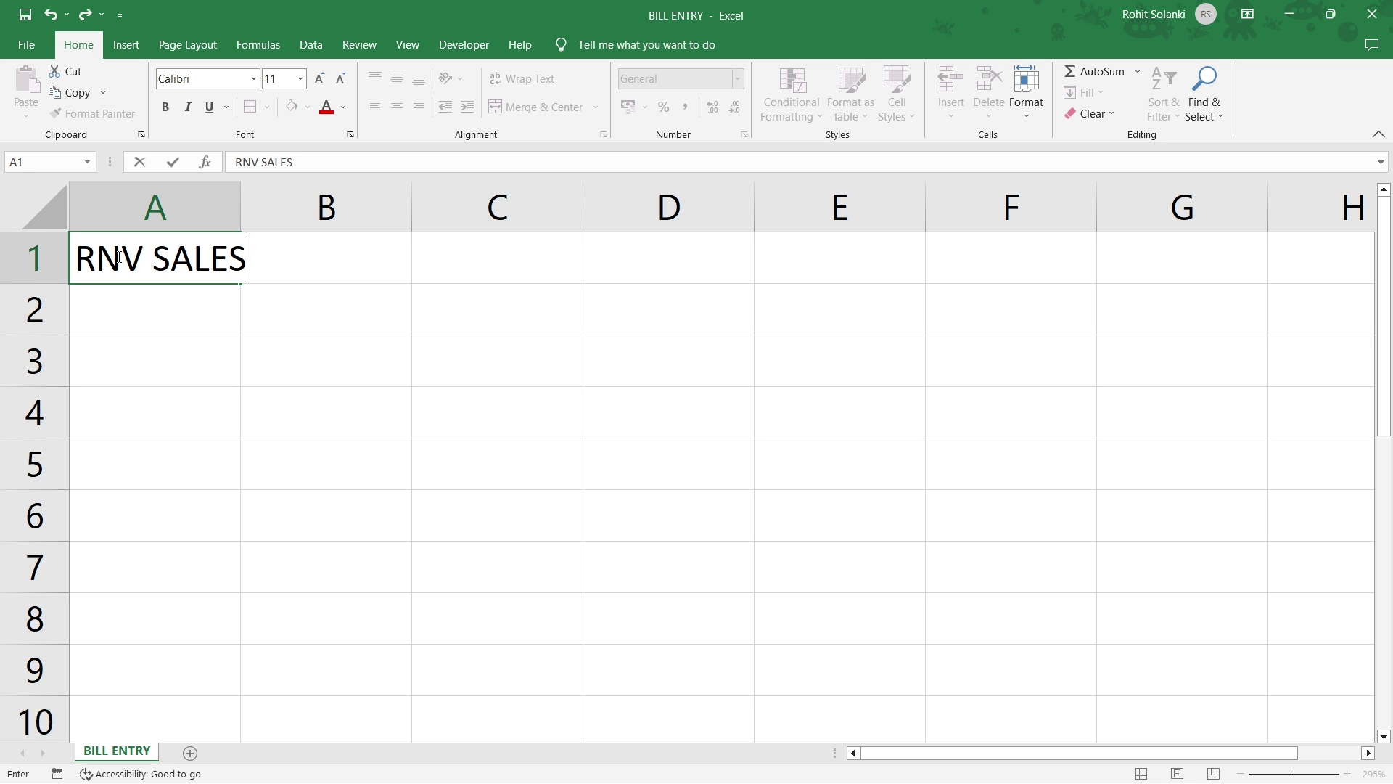
pyautogui.press('Return')
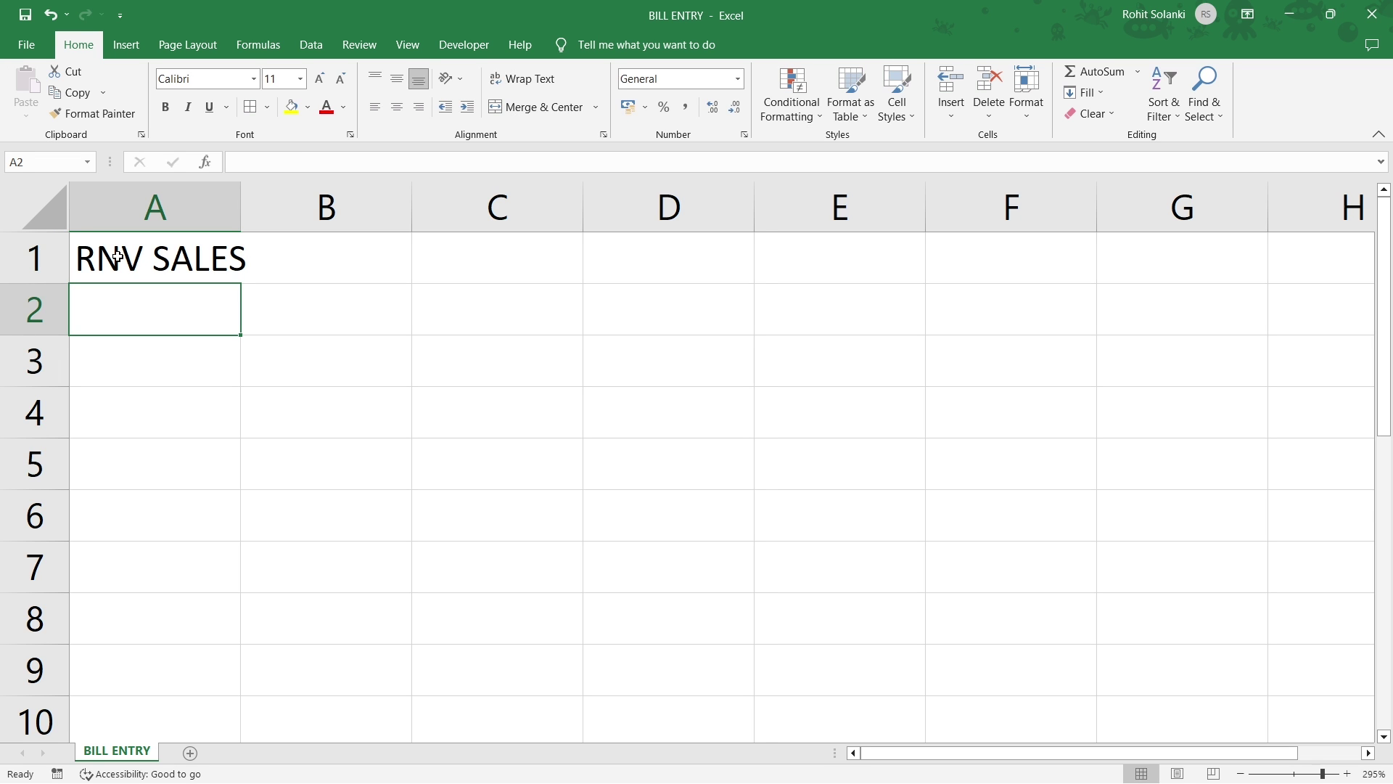
pyautogui.write('K-3, NEAR IC')
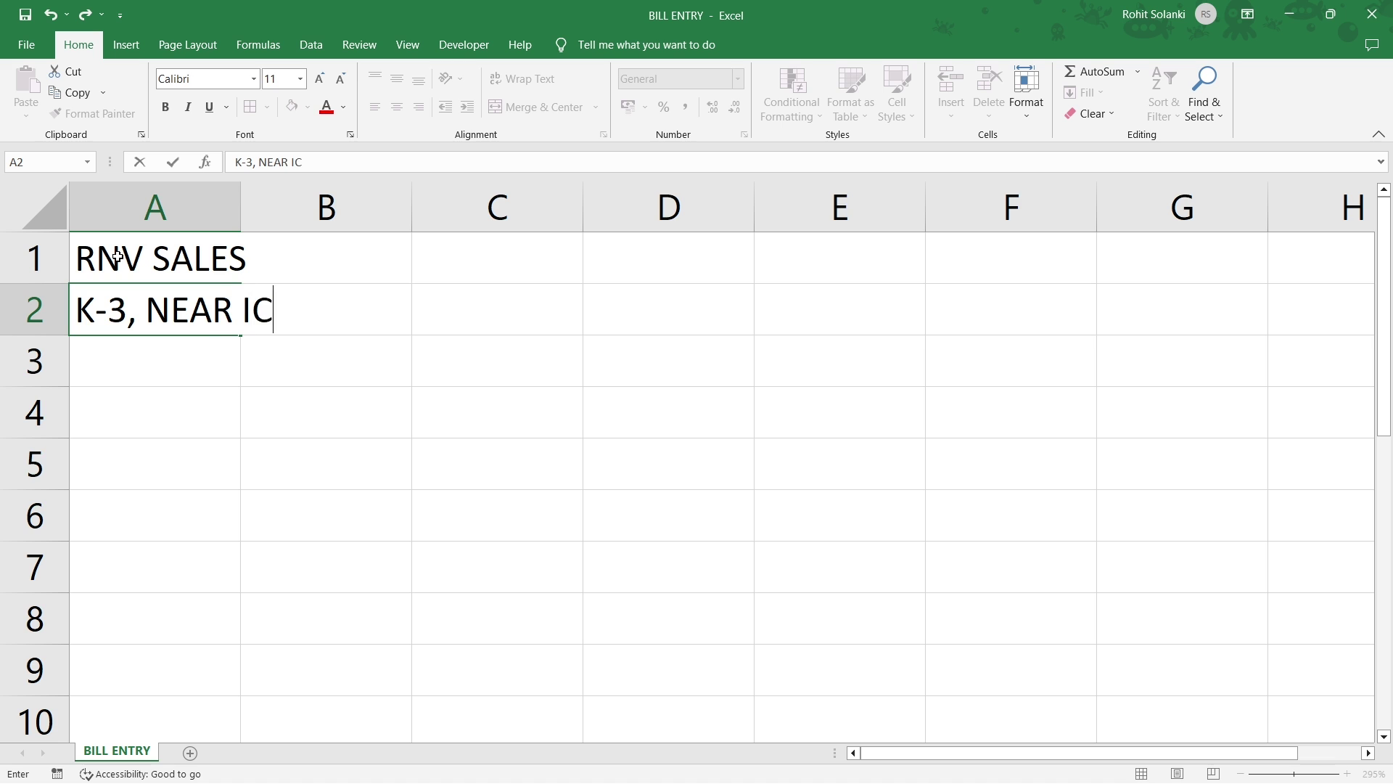
pyautogui.press('BackSpace')
pyautogui.write('OC PETROL PUMP, R')
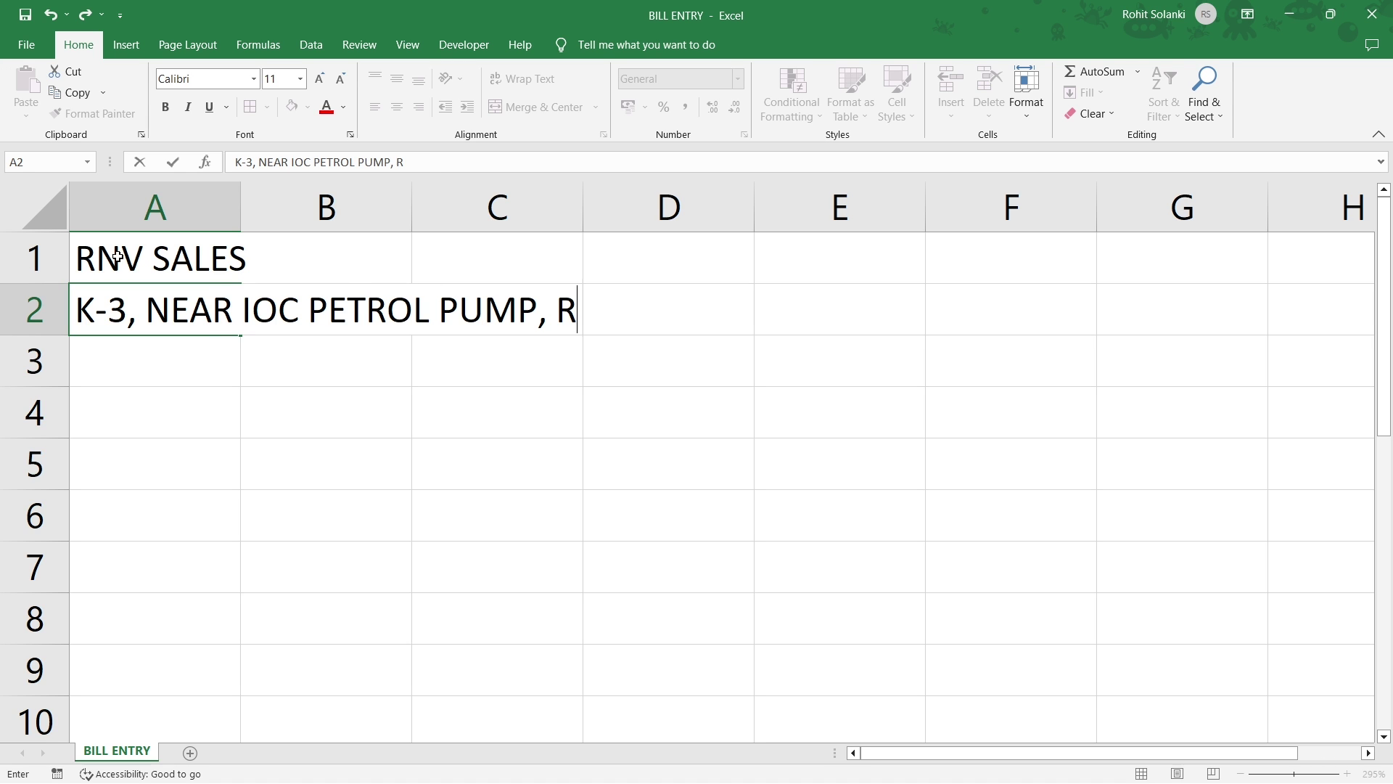
pyautogui.write('AMA VIHAR, DELHI-11000')
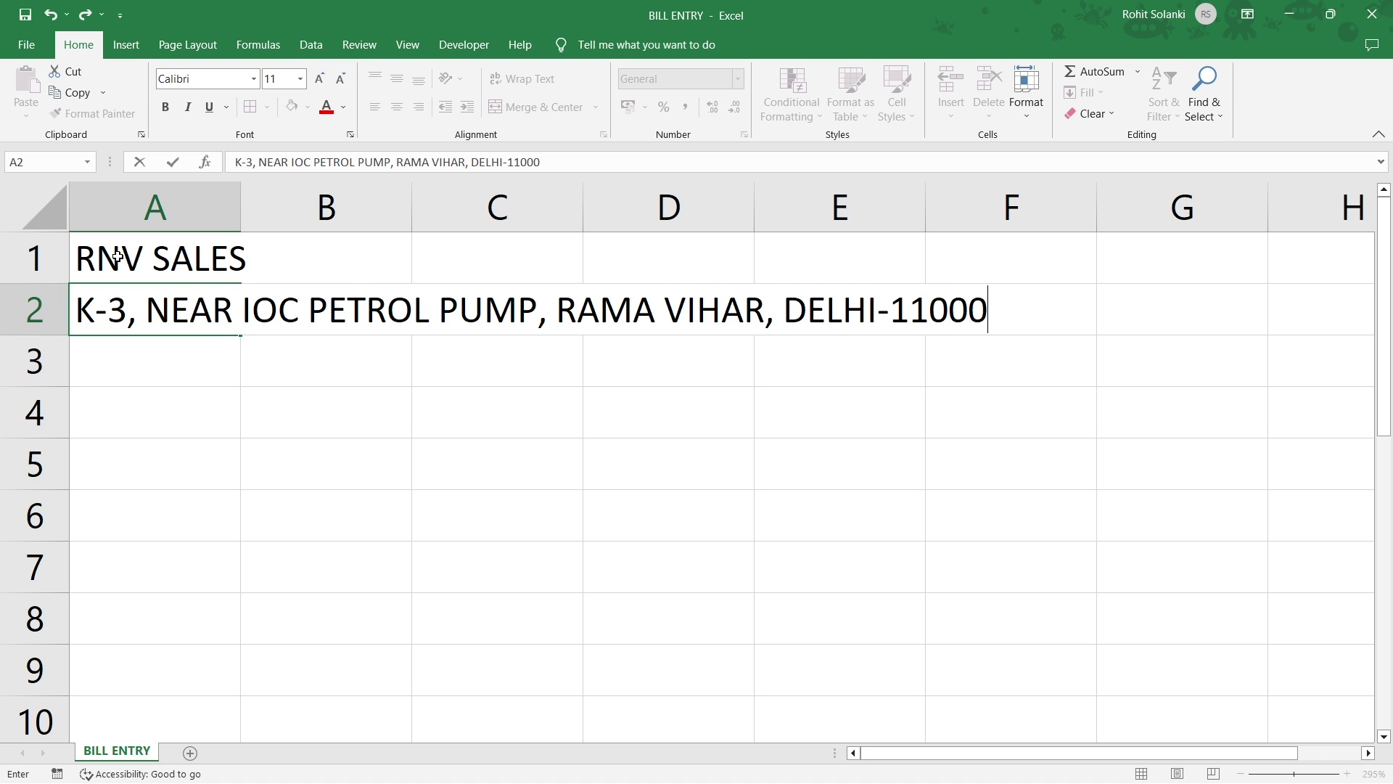
pyautogui.write('1')
pyautogui.press('Return')
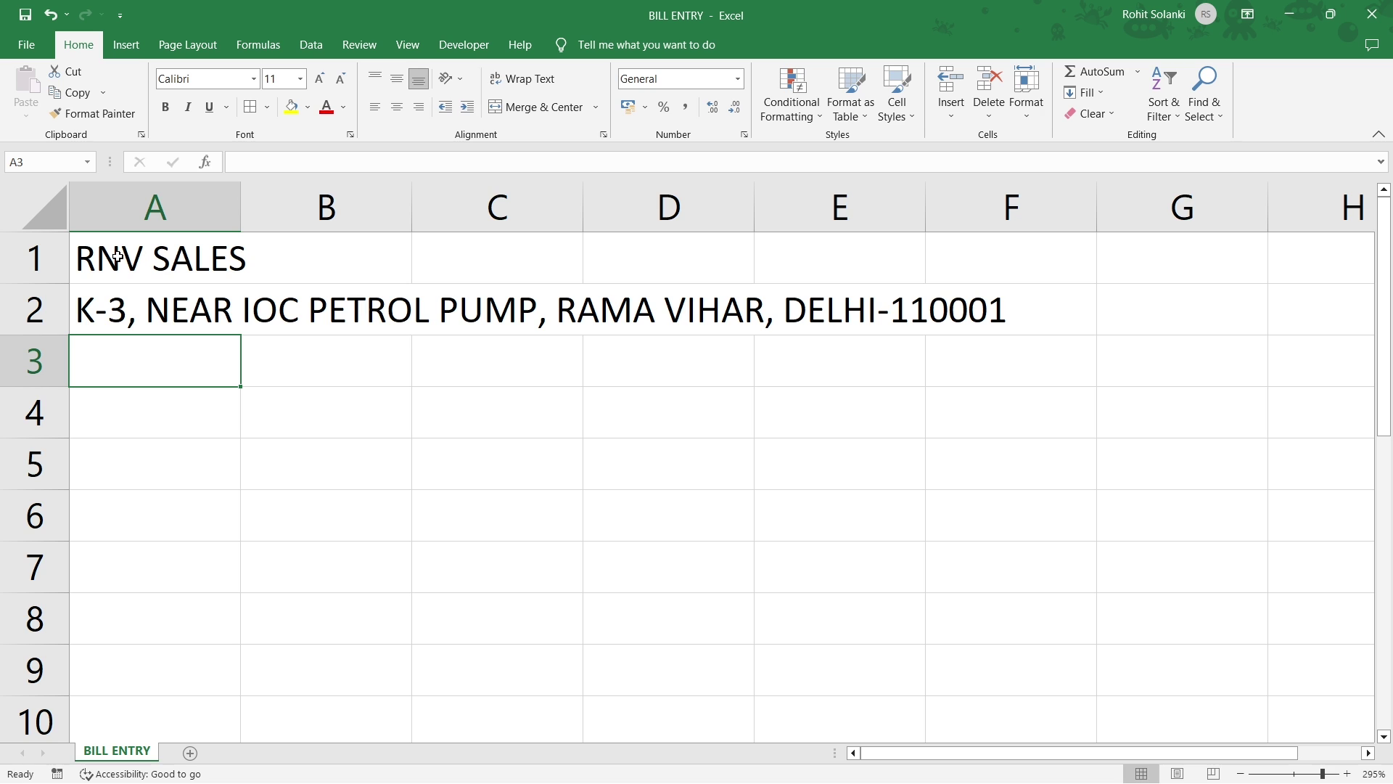
pyautogui.write('BILL ENTRY')
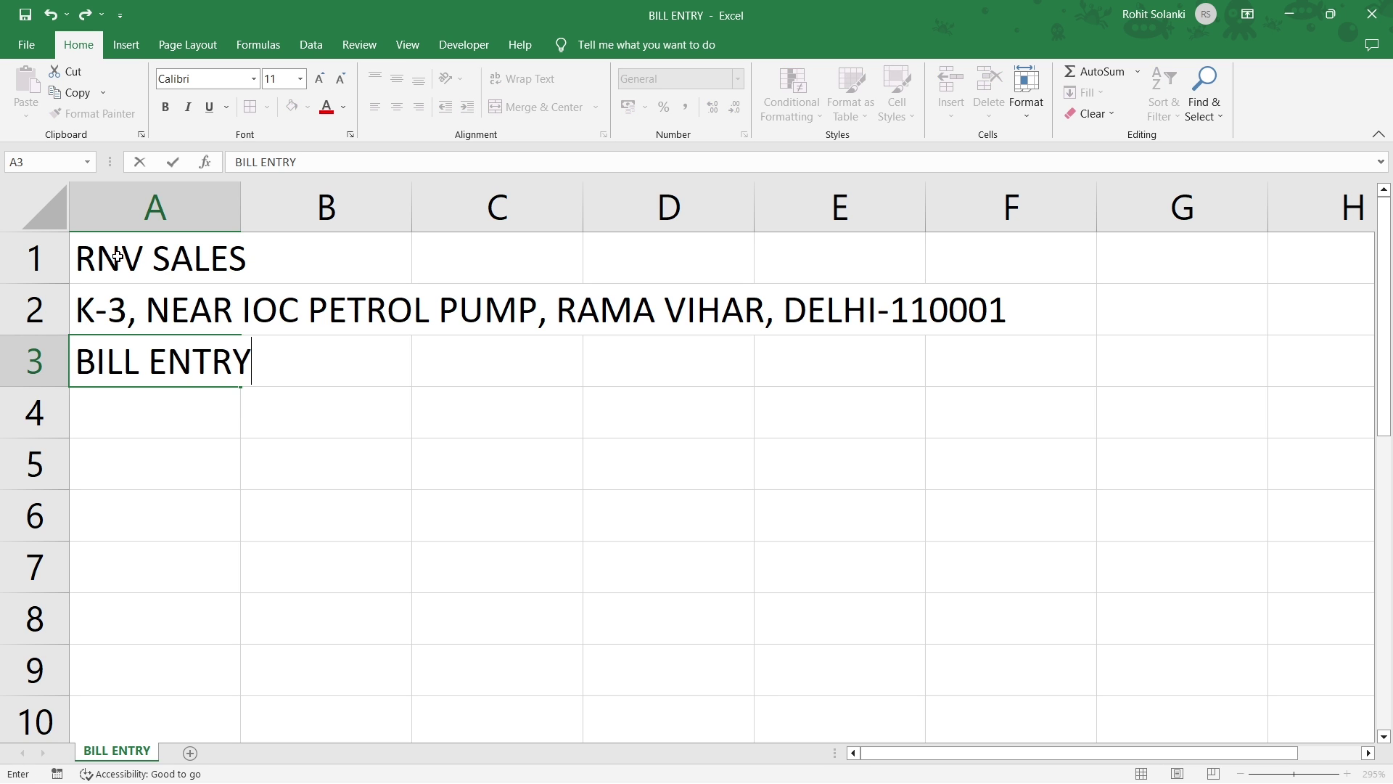
pyautogui.press('Return')
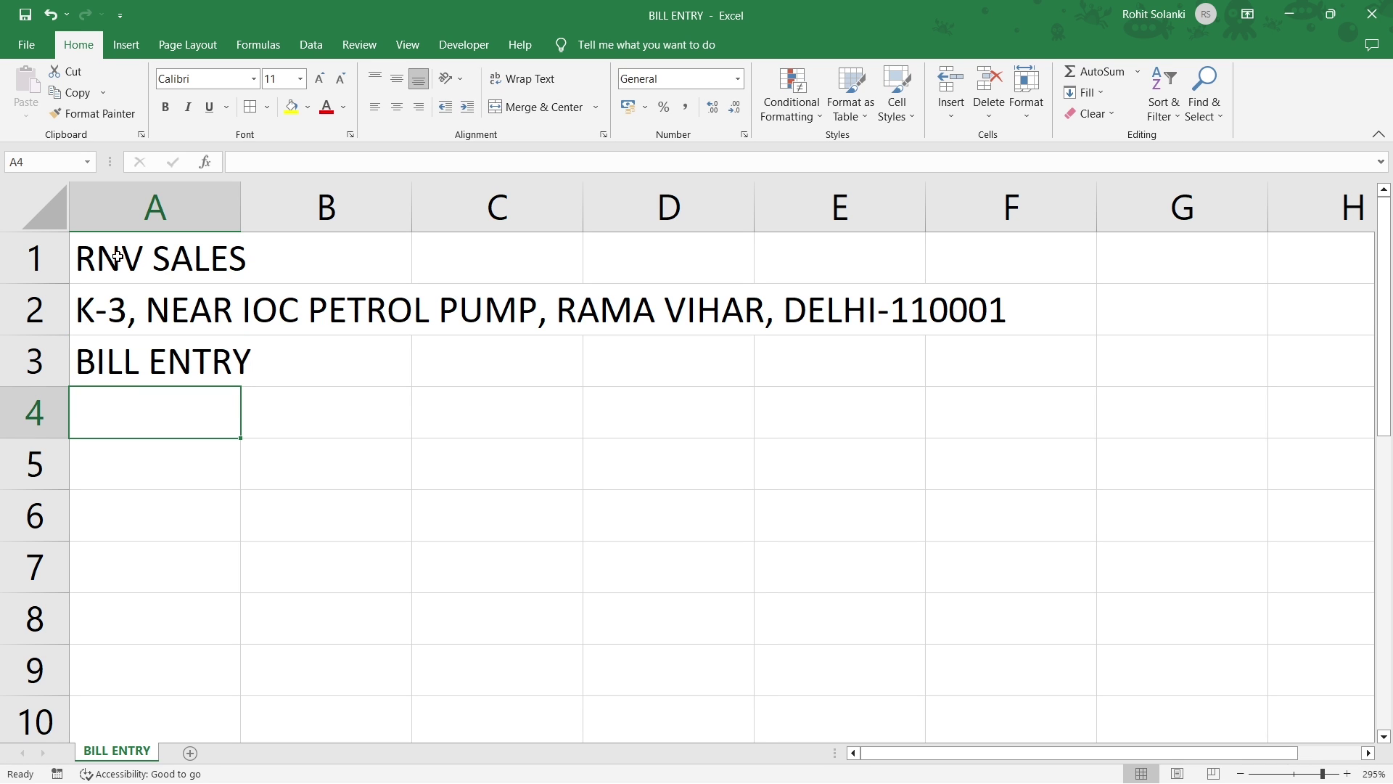
# - Enter BILL NO, PARTY NAME, ITEM NAME, QTY, RATE and TOTAL AMOUNT across A4:F4
pyautogui.write('BILL NO')
pyautogui.press('Tab')
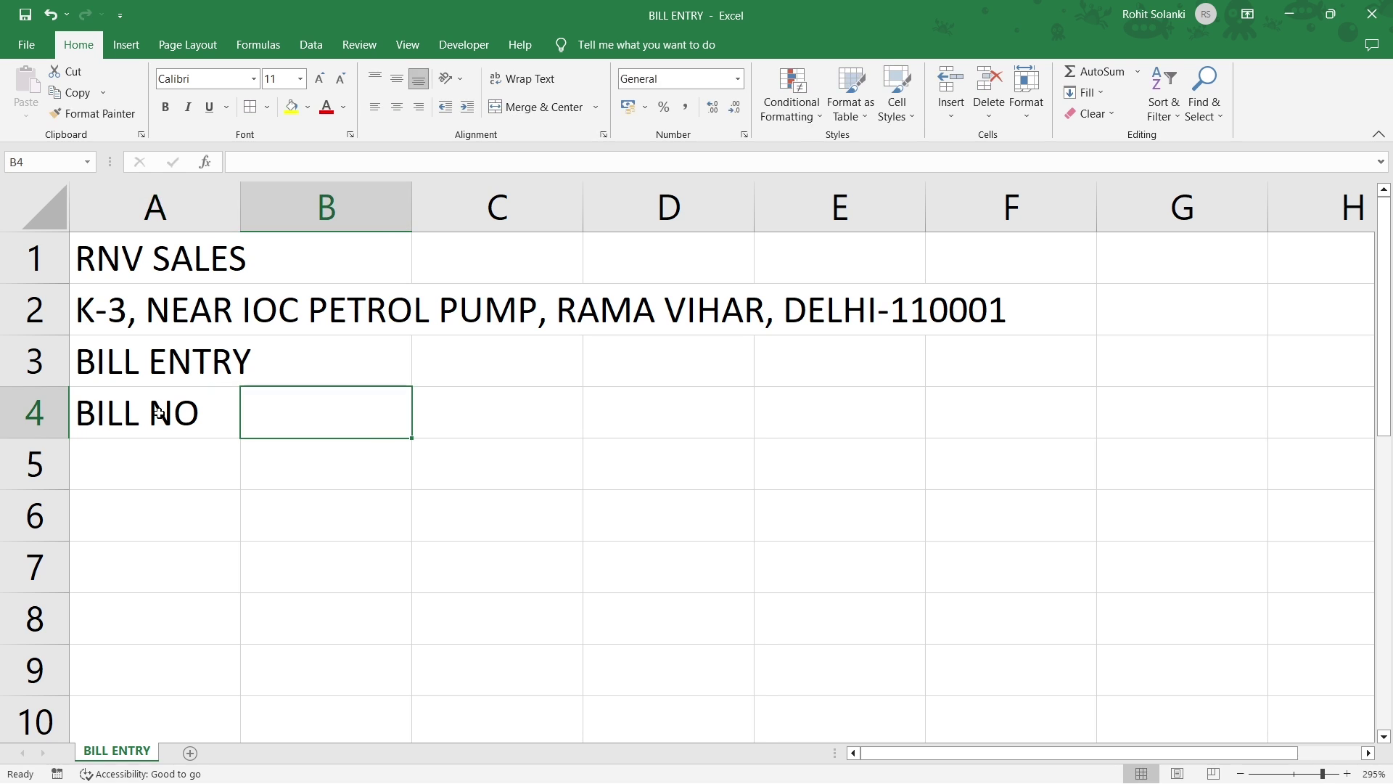
pyautogui.write('PARTY NAME')
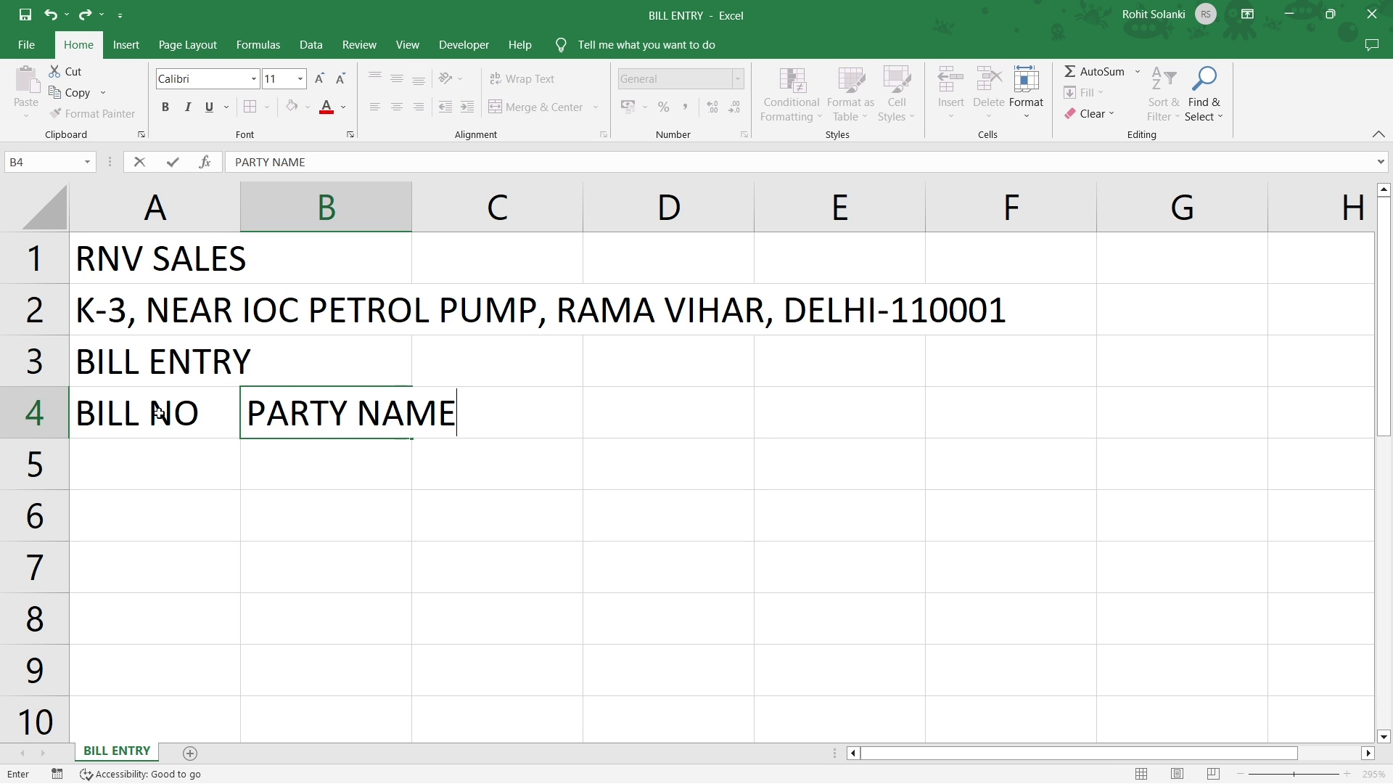
pyautogui.press('Tab')
pyautogui.write('ITEM')
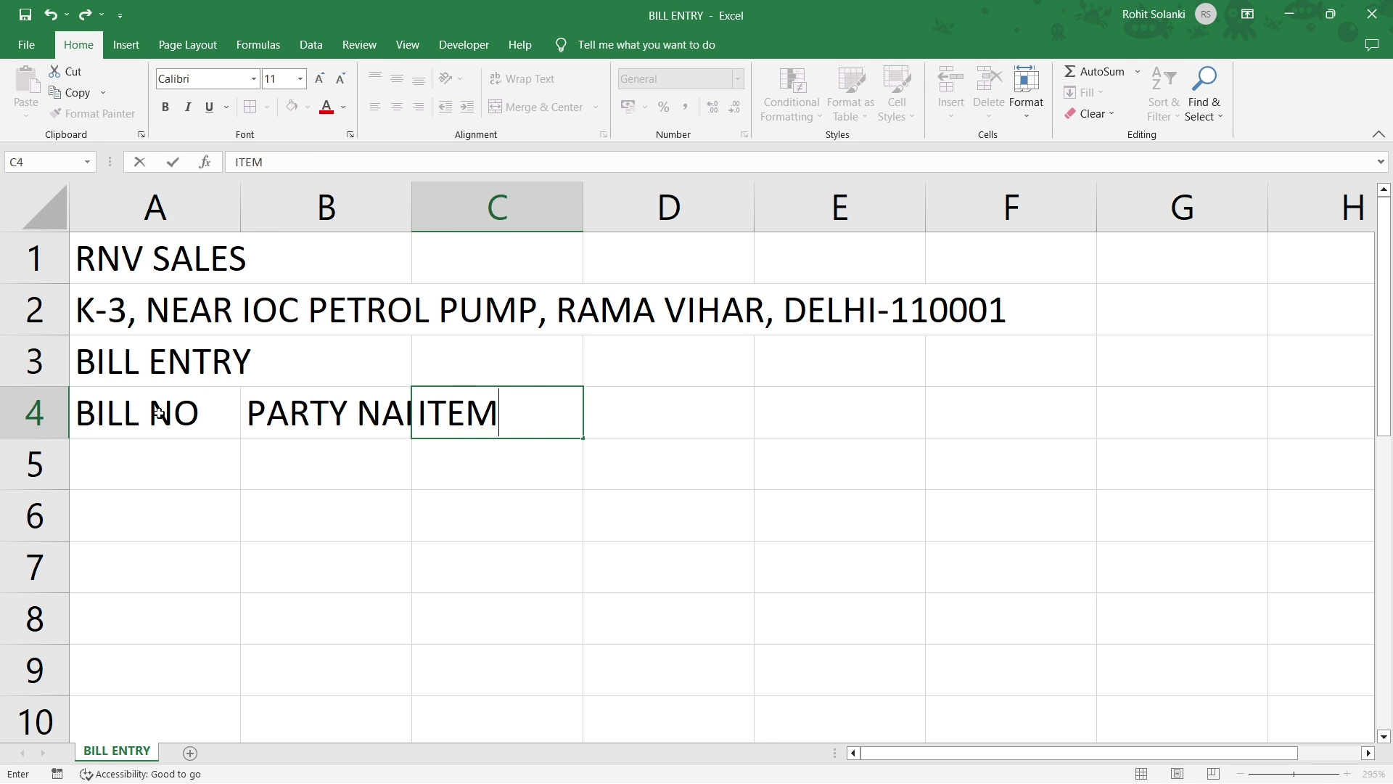
pyautogui.write(' NAME')
pyautogui.press('Tab')
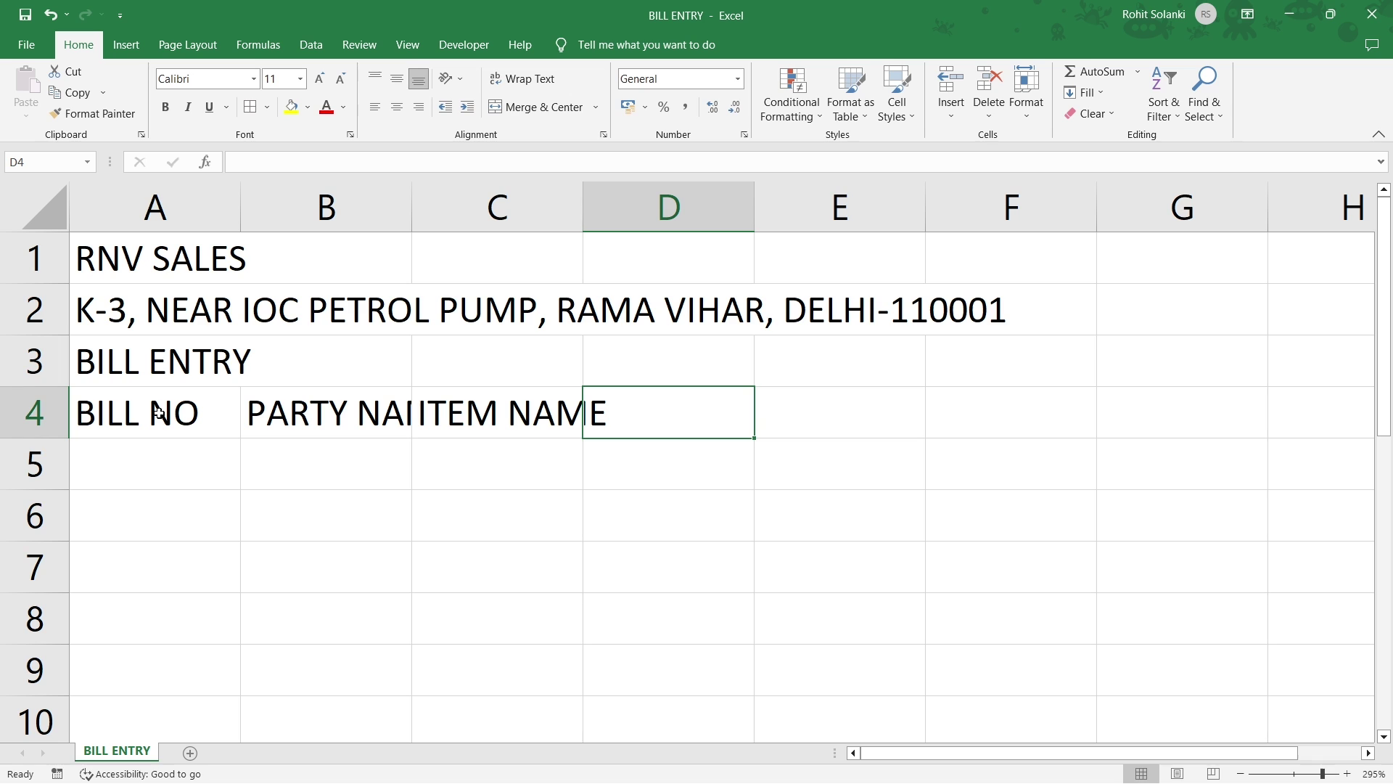
pyautogui.write('QTY')
pyautogui.press('Tab')
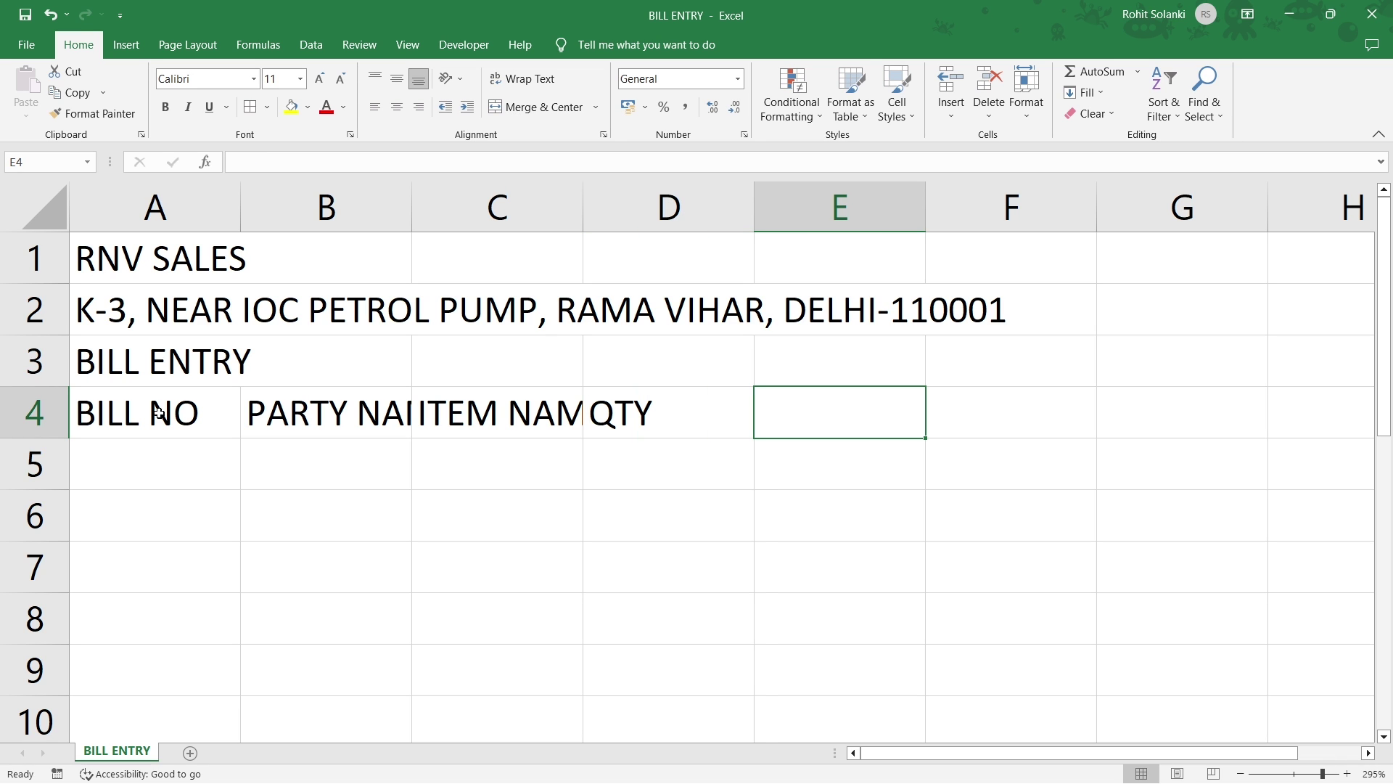
pyautogui.write('RATE')
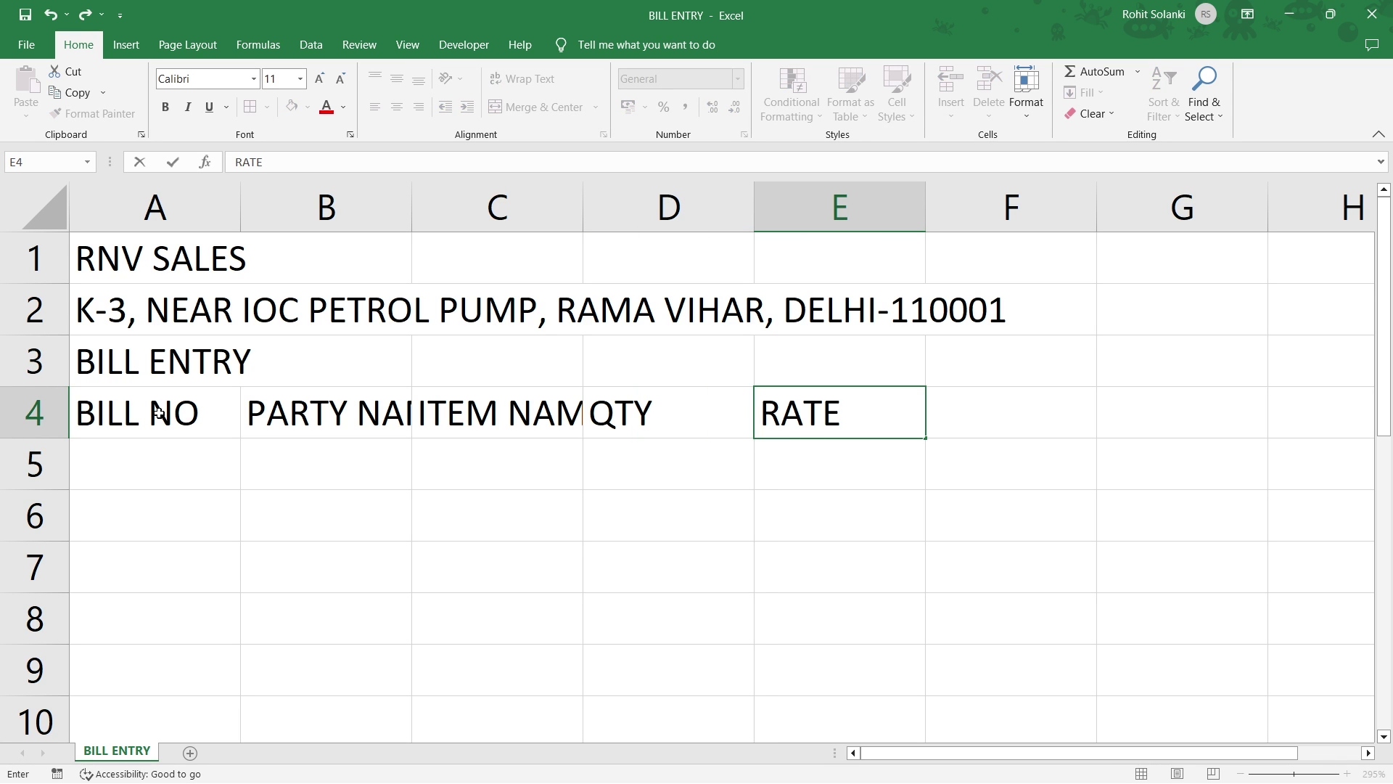
pyautogui.press('Tab')
pyautogui.write('TOTAL AMOUN')
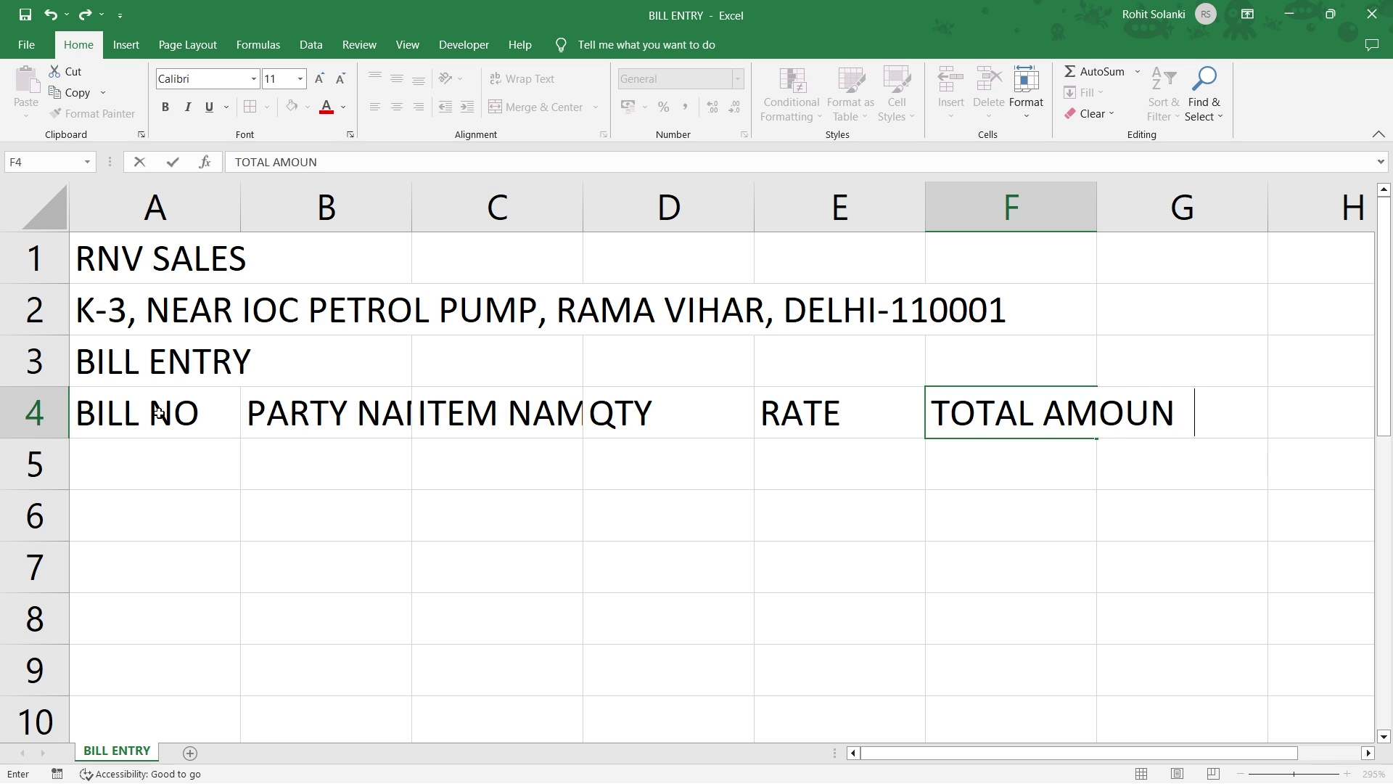
pyautogui.write('T')
pyautogui.press('Down')
pyautogui.click(959, 359)
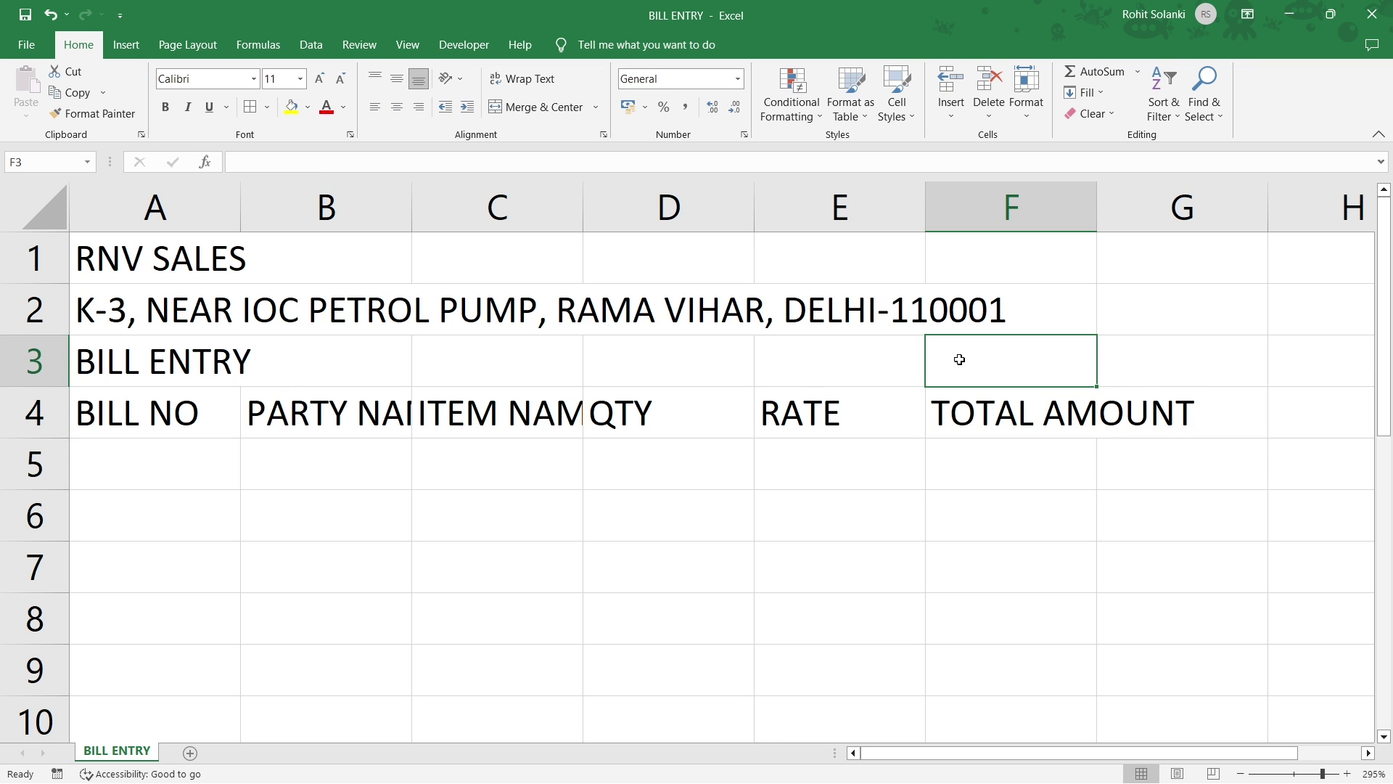
# - Merge each of title rows 1–3 across columns A to F and centre them
pyautogui.moveTo(1001, 370); pyautogui.dragTo(118, 252)
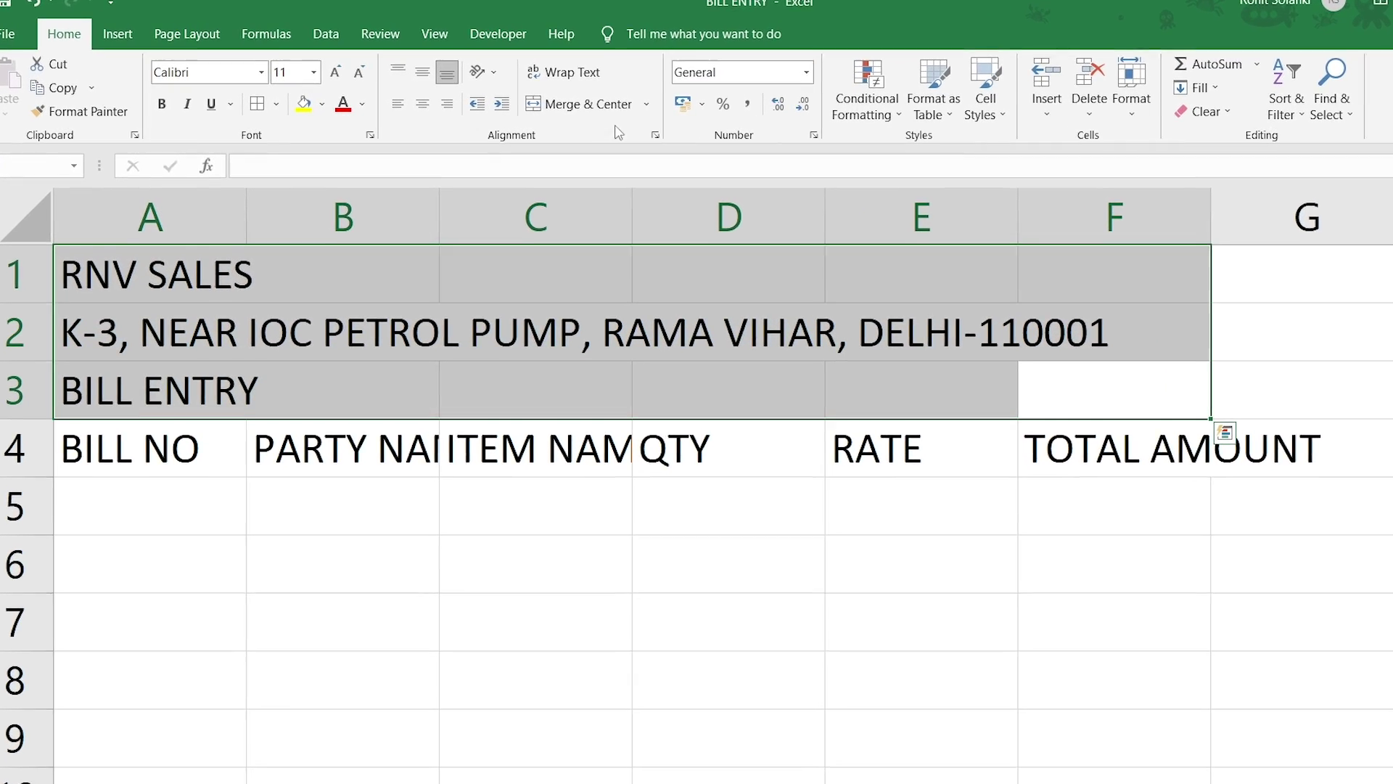
pyautogui.click(595, 107)
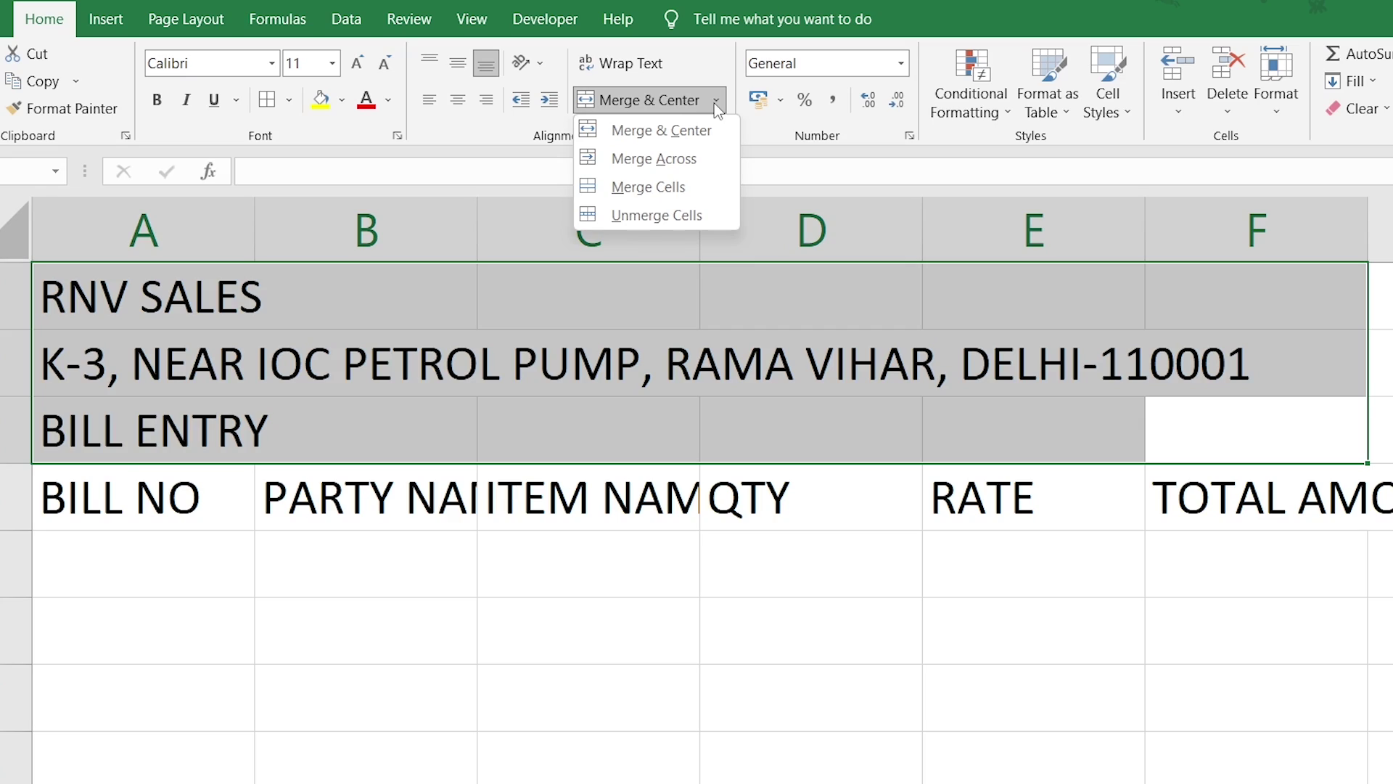
pyautogui.click(693, 159)
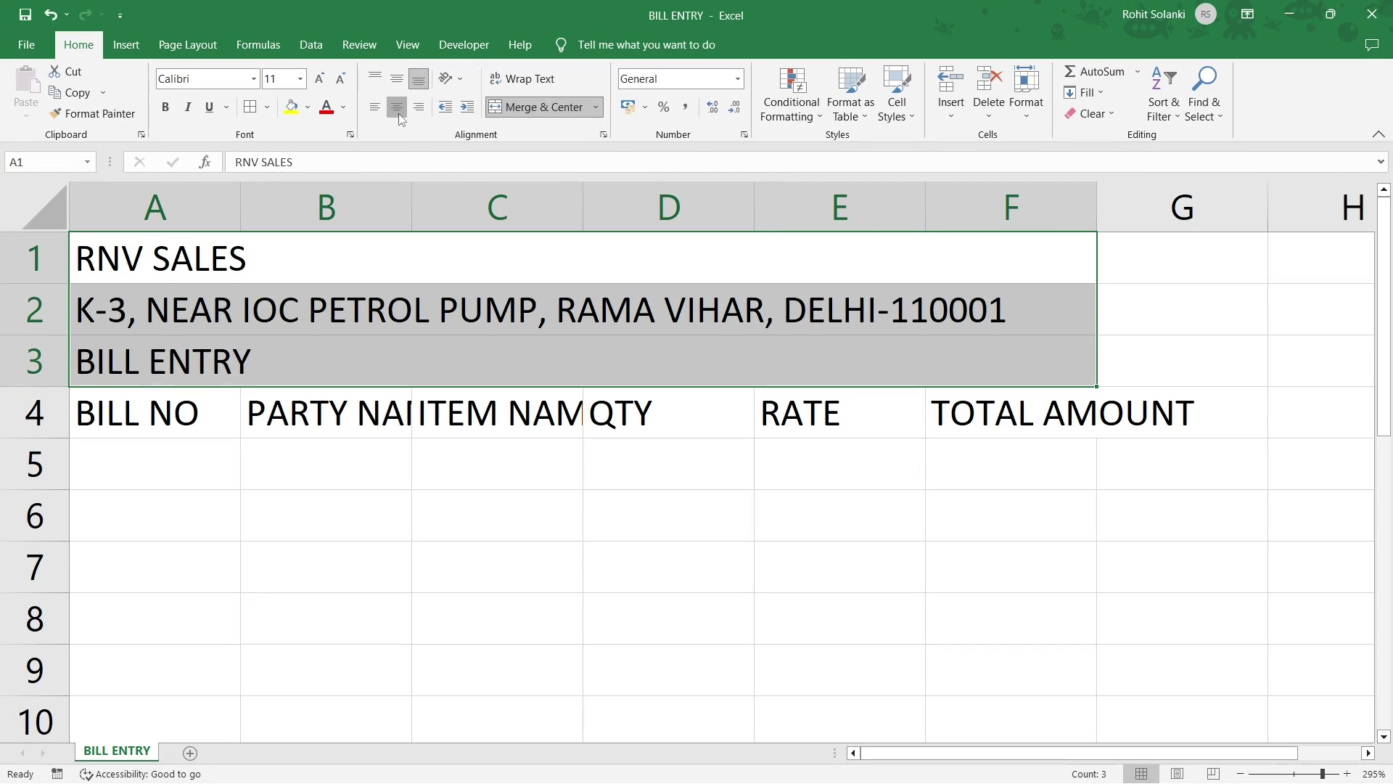
pyautogui.click(397, 113)
# - AutoFit the column widths to the header text
pyautogui.click(594, 304)
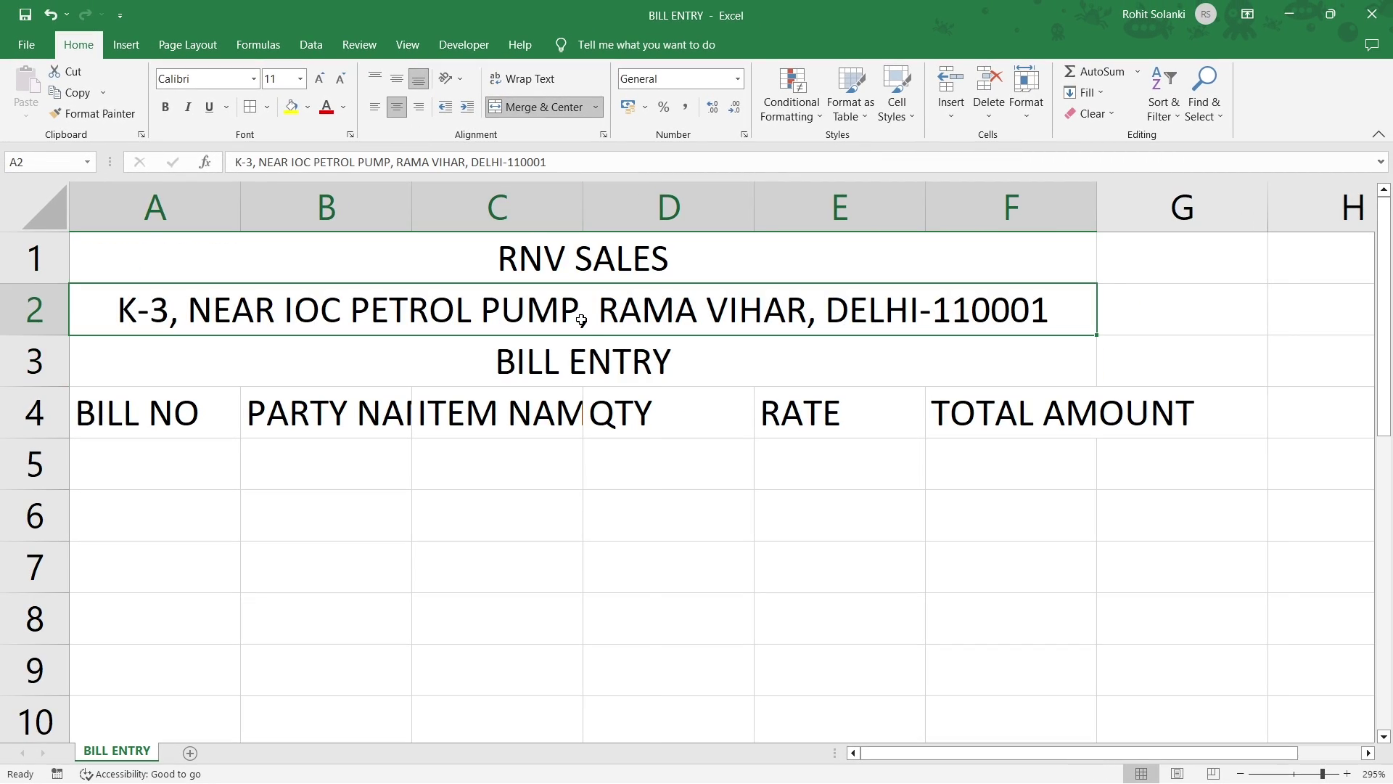
pyautogui.hotkey('alt', 'h')
pyautogui.press('o')
pyautogui.press('i')
pyautogui.click(618, 276)
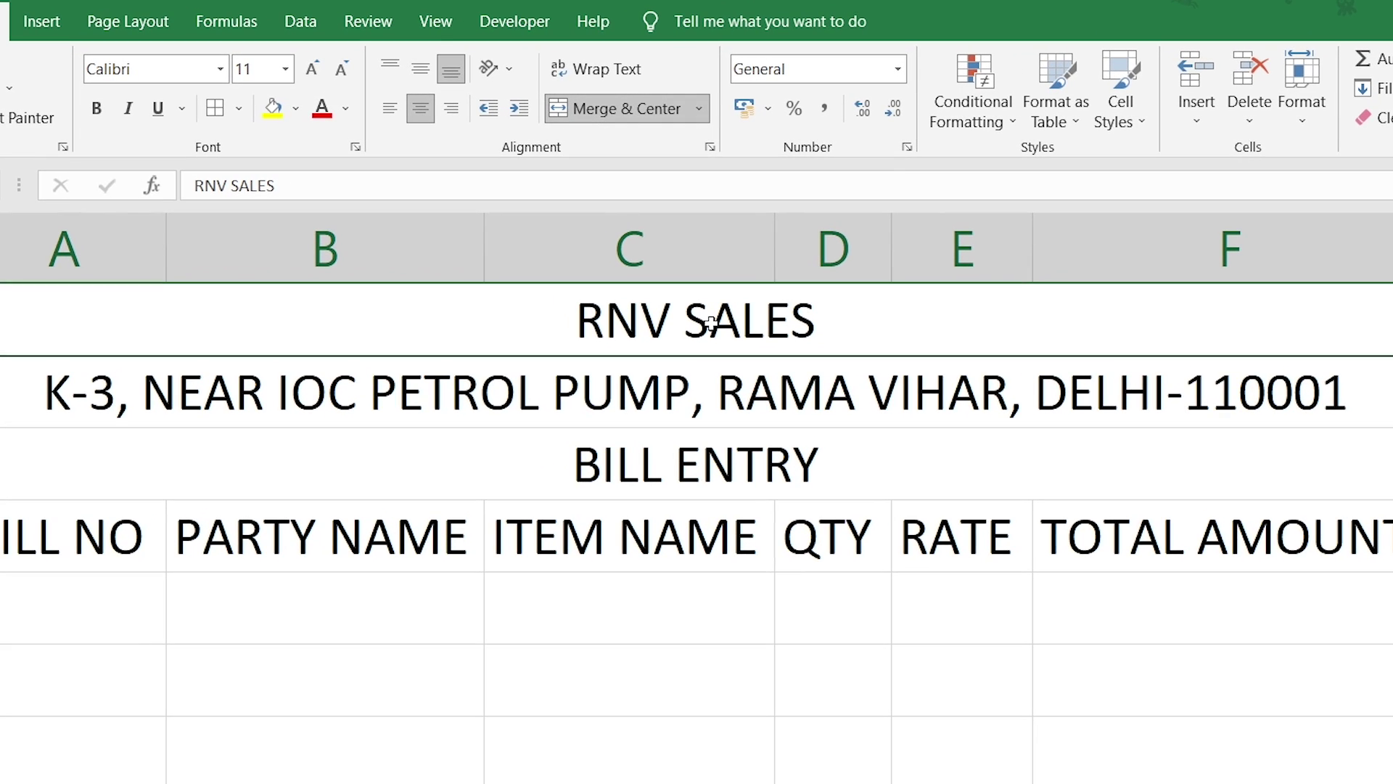
pyautogui.keyDown('ctrl'); pyautogui.click(695, 457); pyautogui.keyUp('ctrl')
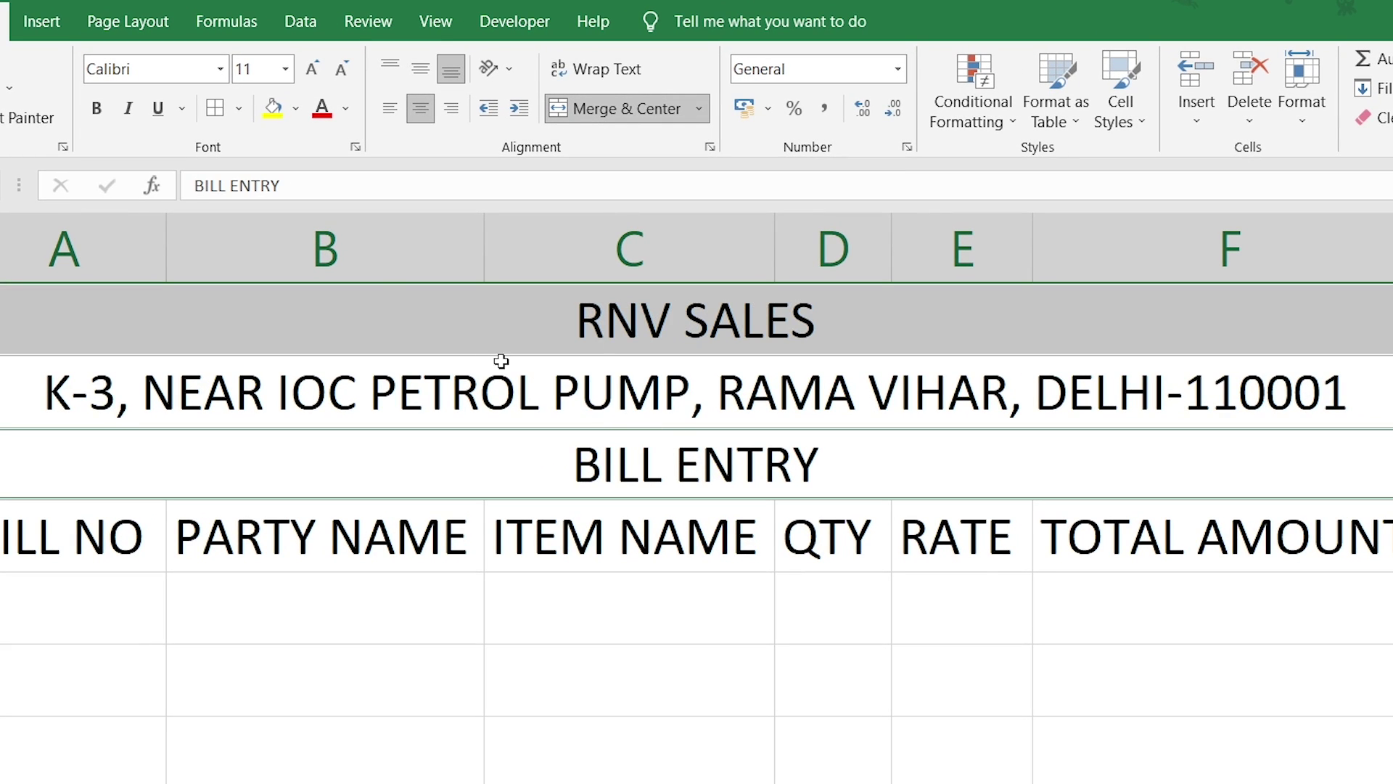
# - Make the RNV SALES and BILL ENTRY headings bold at size 16, and enlarge RNV SALES to 18
pyautogui.click(100, 113)
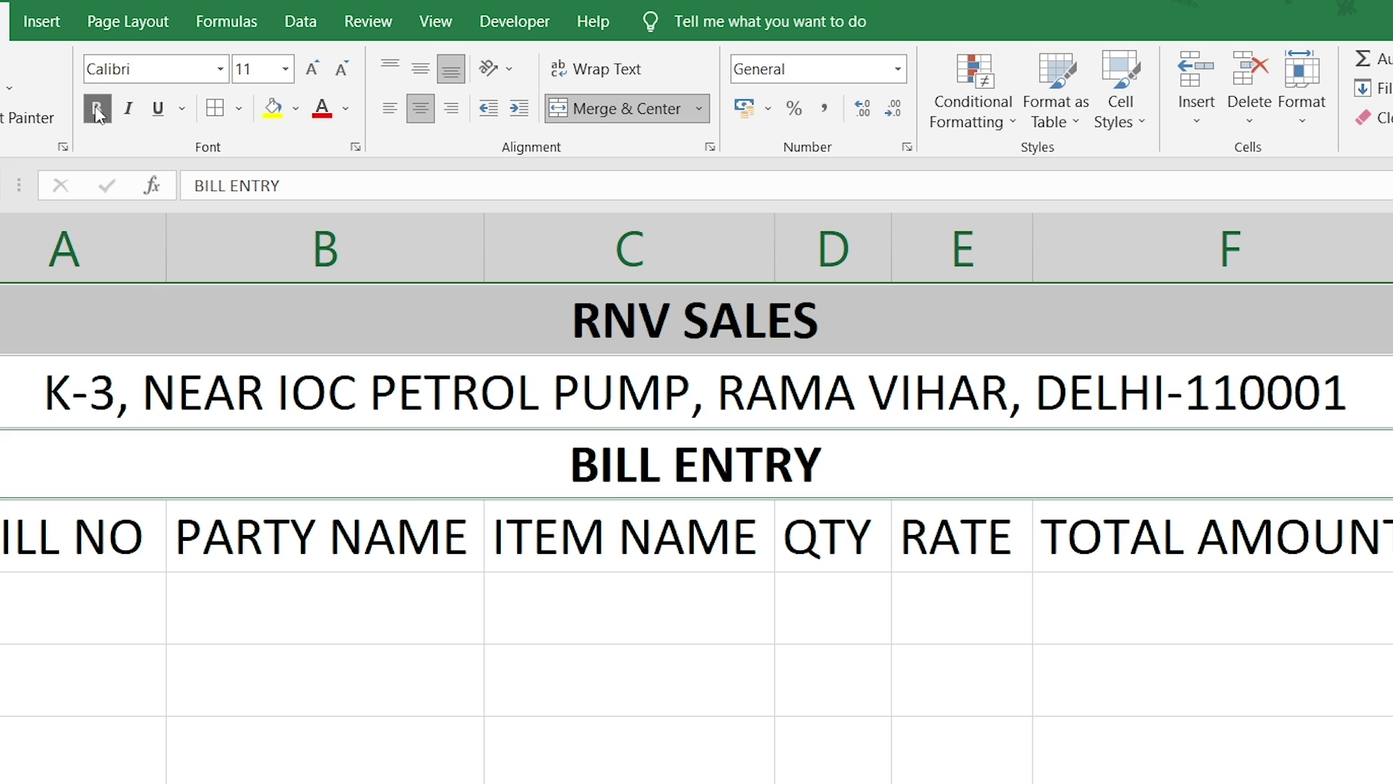
pyautogui.click(319, 80)
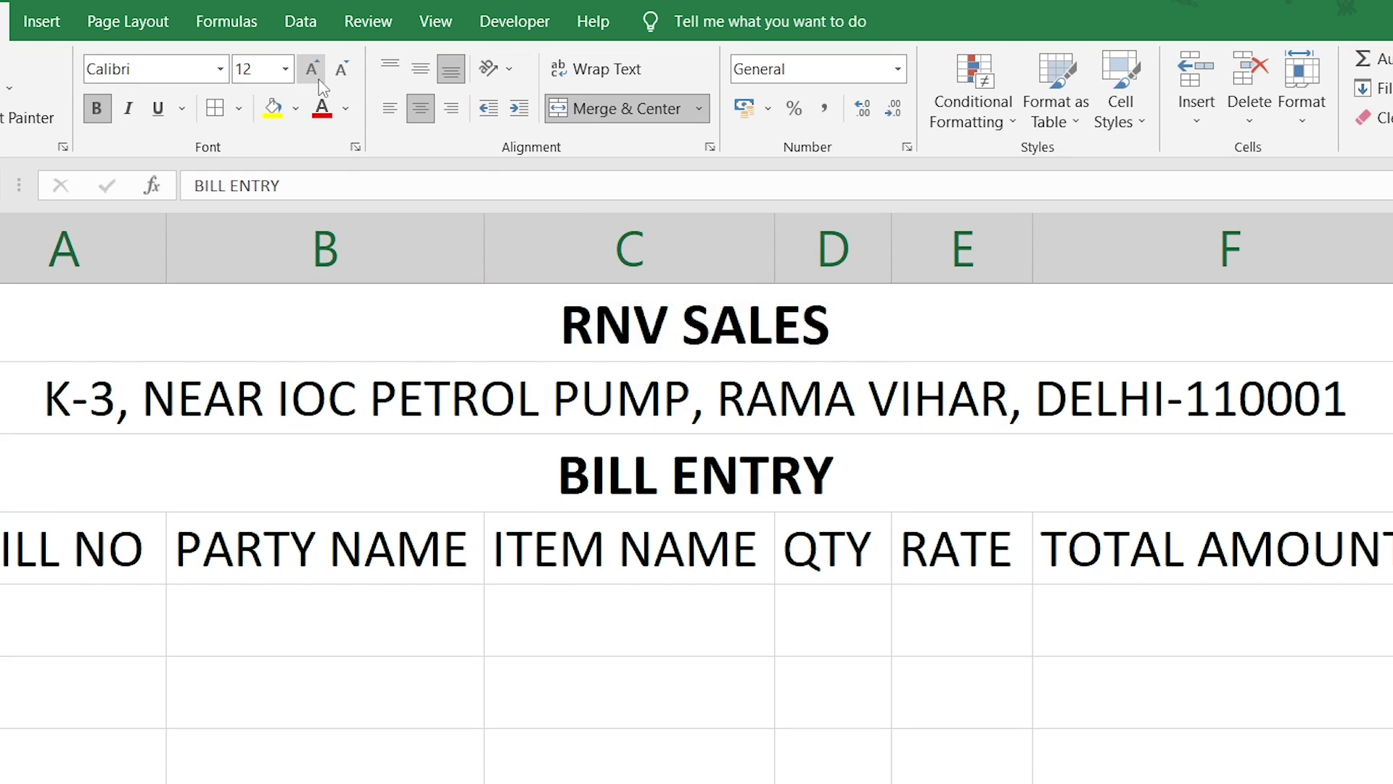
pyautogui.click(319, 80)
pyautogui.click(319, 80)
pyautogui.click(367, 269)
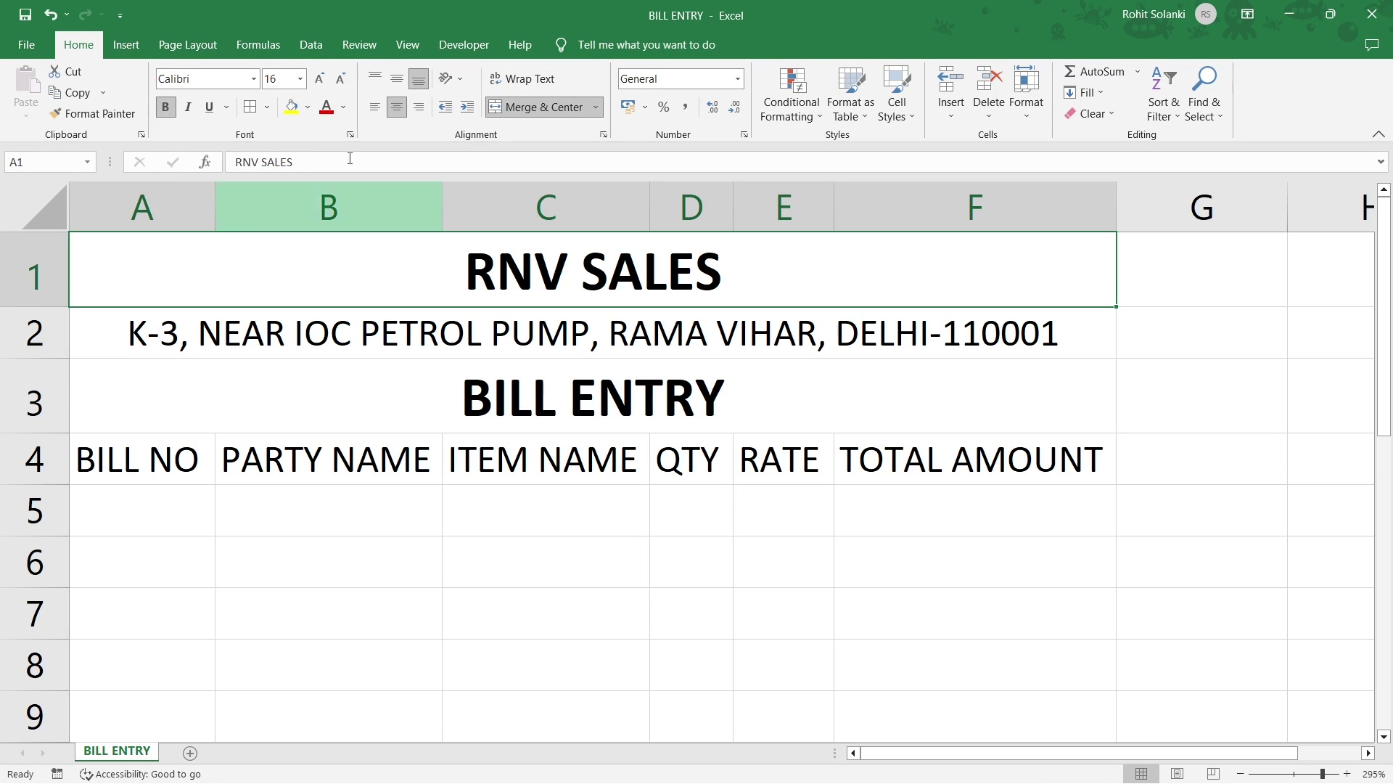
pyautogui.click(320, 78)
# - Check the TOTAL AMOUNT, QTY and RATE heading cells, then select F5 for the amount formula
pyautogui.click(842, 468)
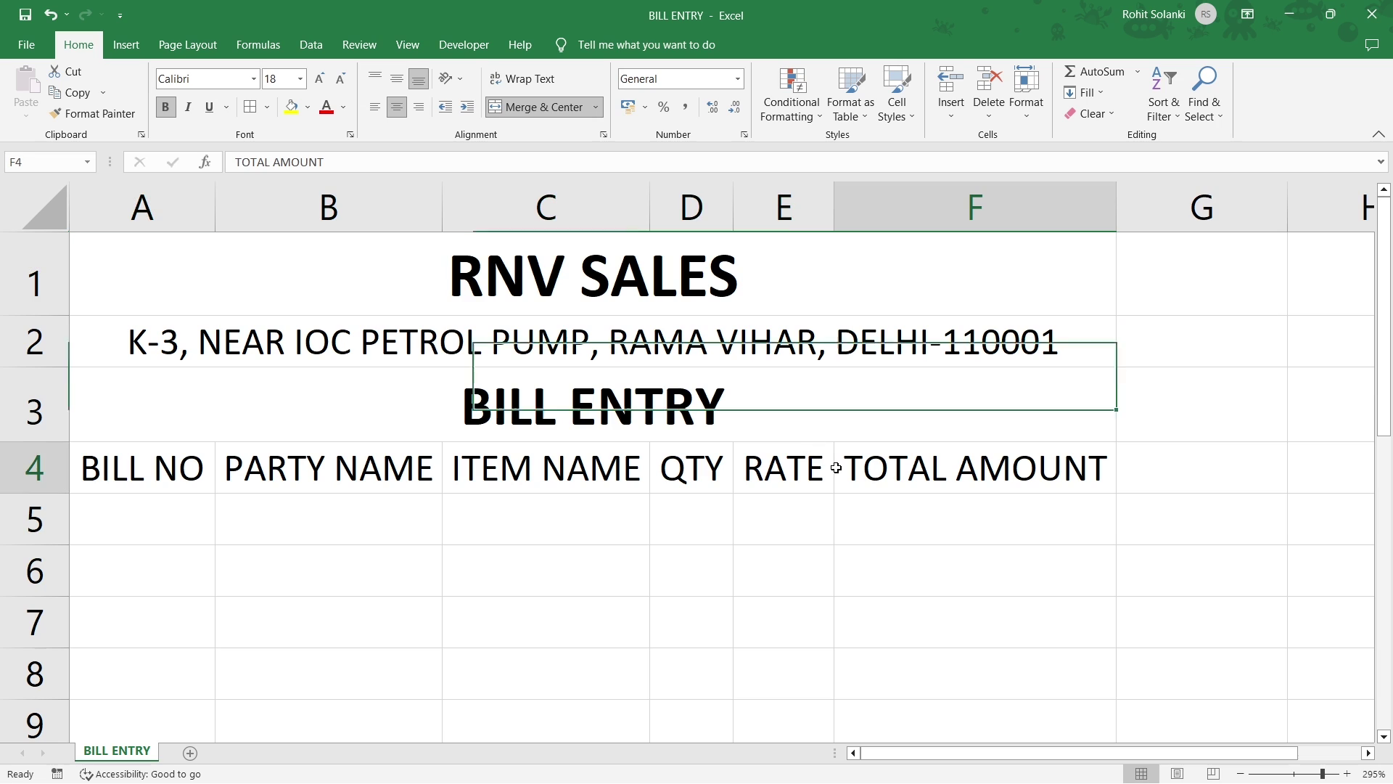
pyautogui.click(707, 481)
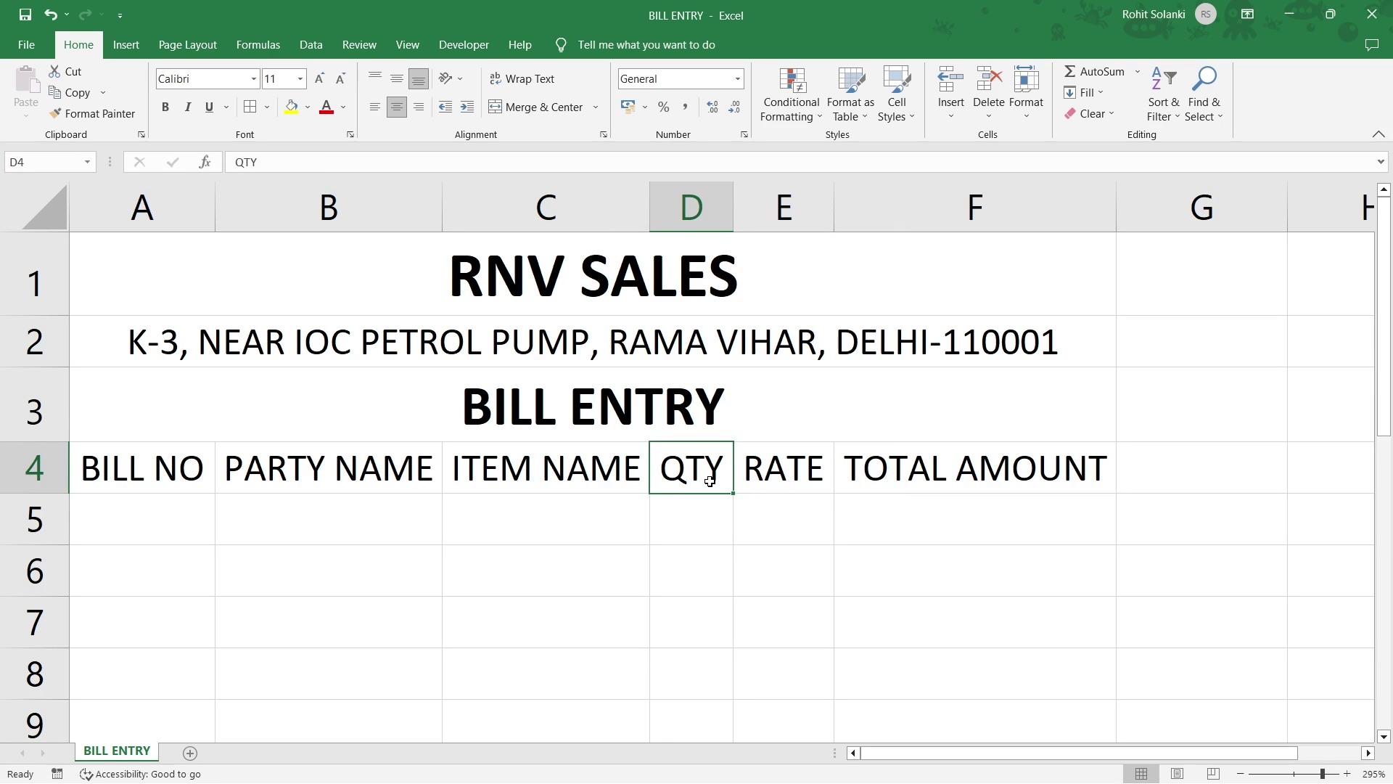
pyautogui.click(777, 483)
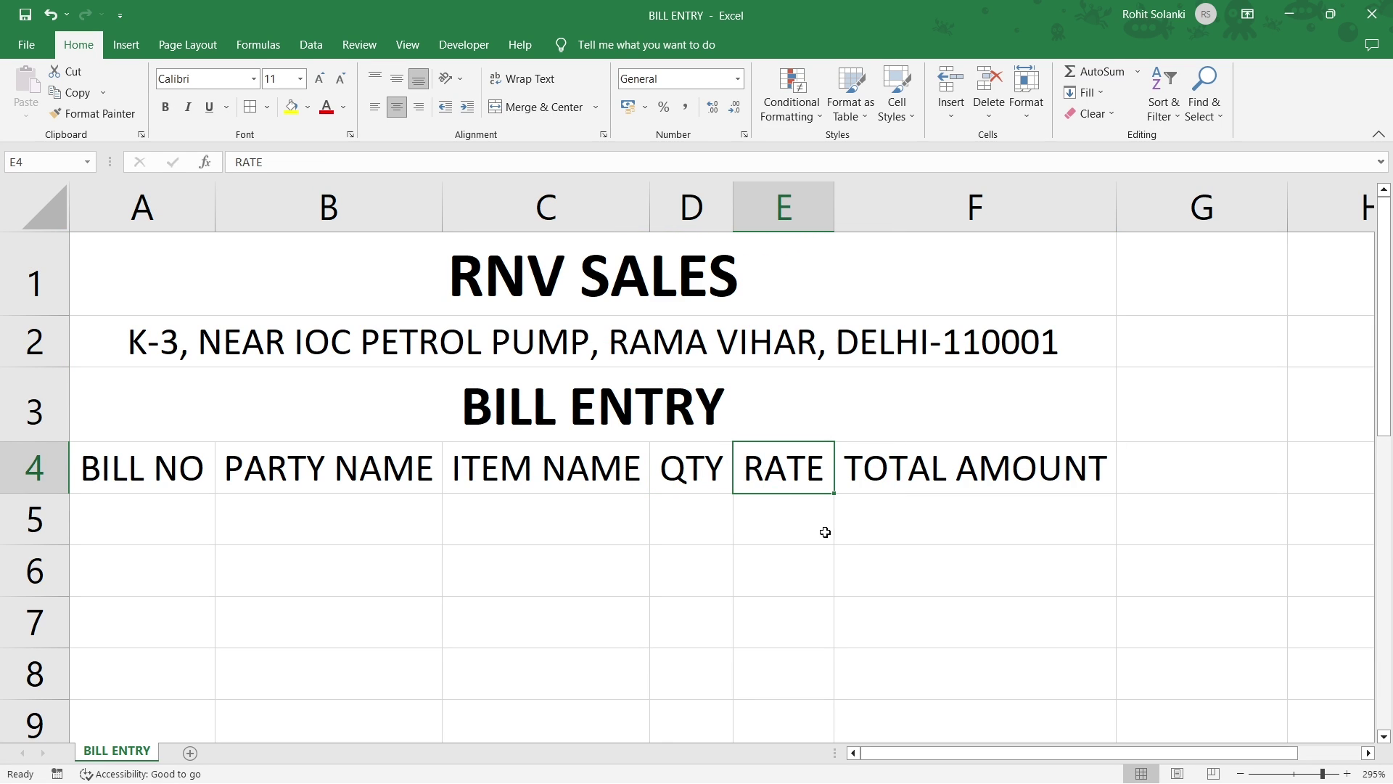
pyautogui.click(883, 532)
# - Enter the amount formula =D5*E5 in F5
pyautogui.write('=')
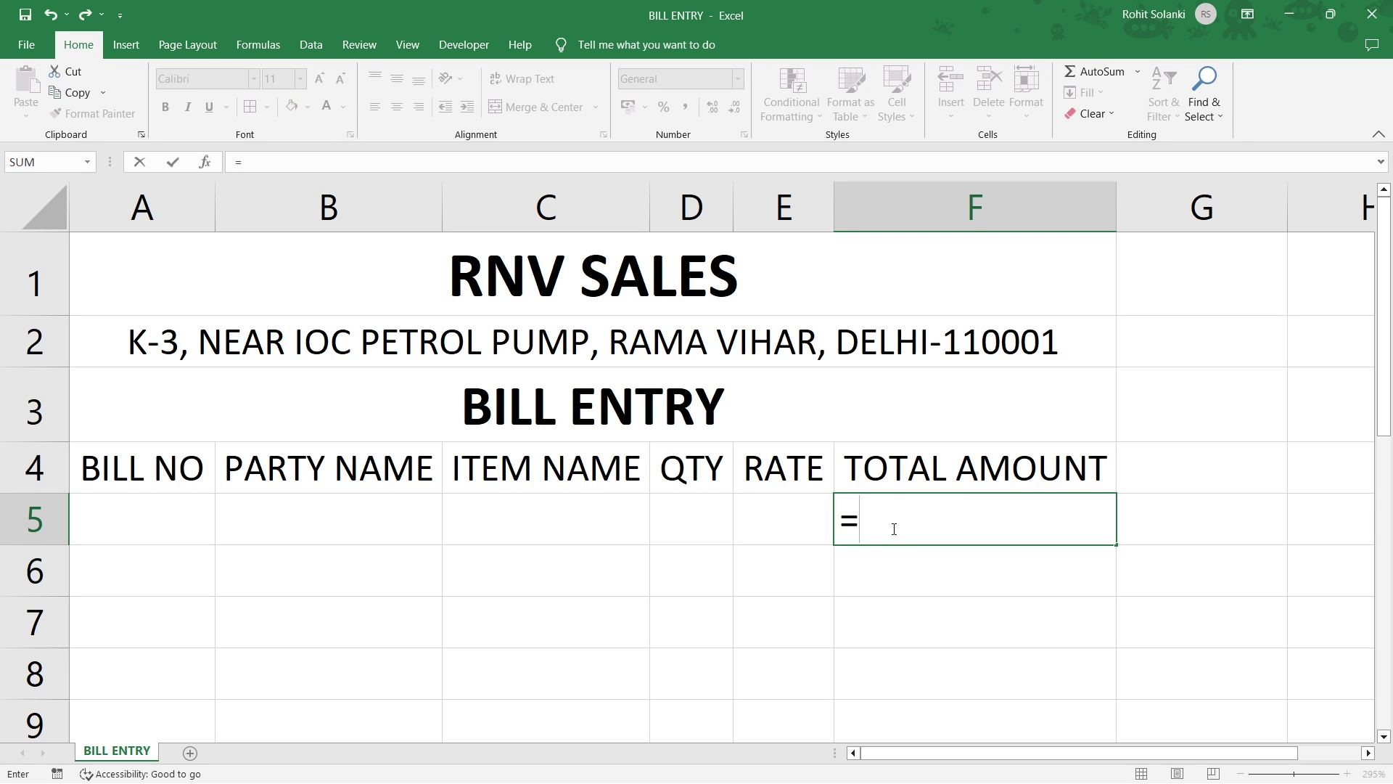
pyautogui.click(705, 521)
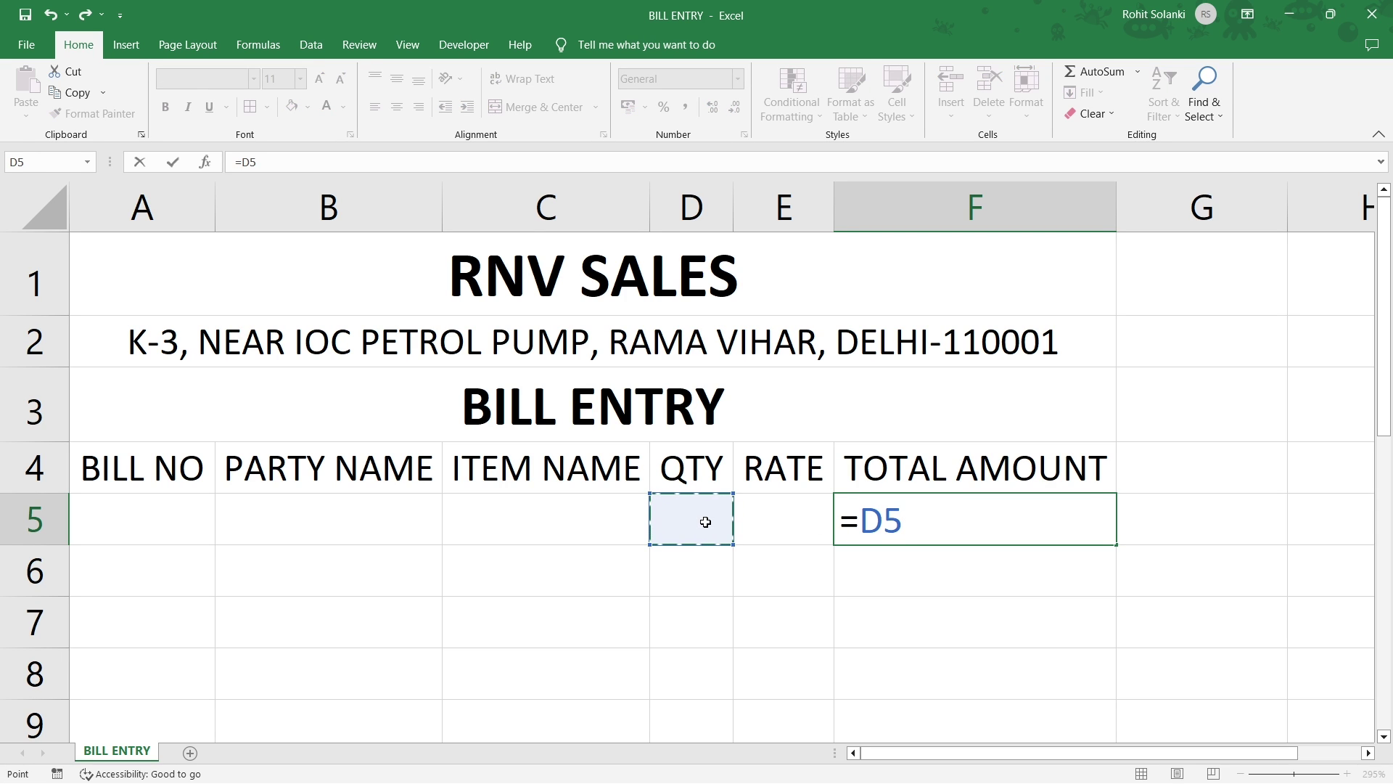
pyautogui.write('*')
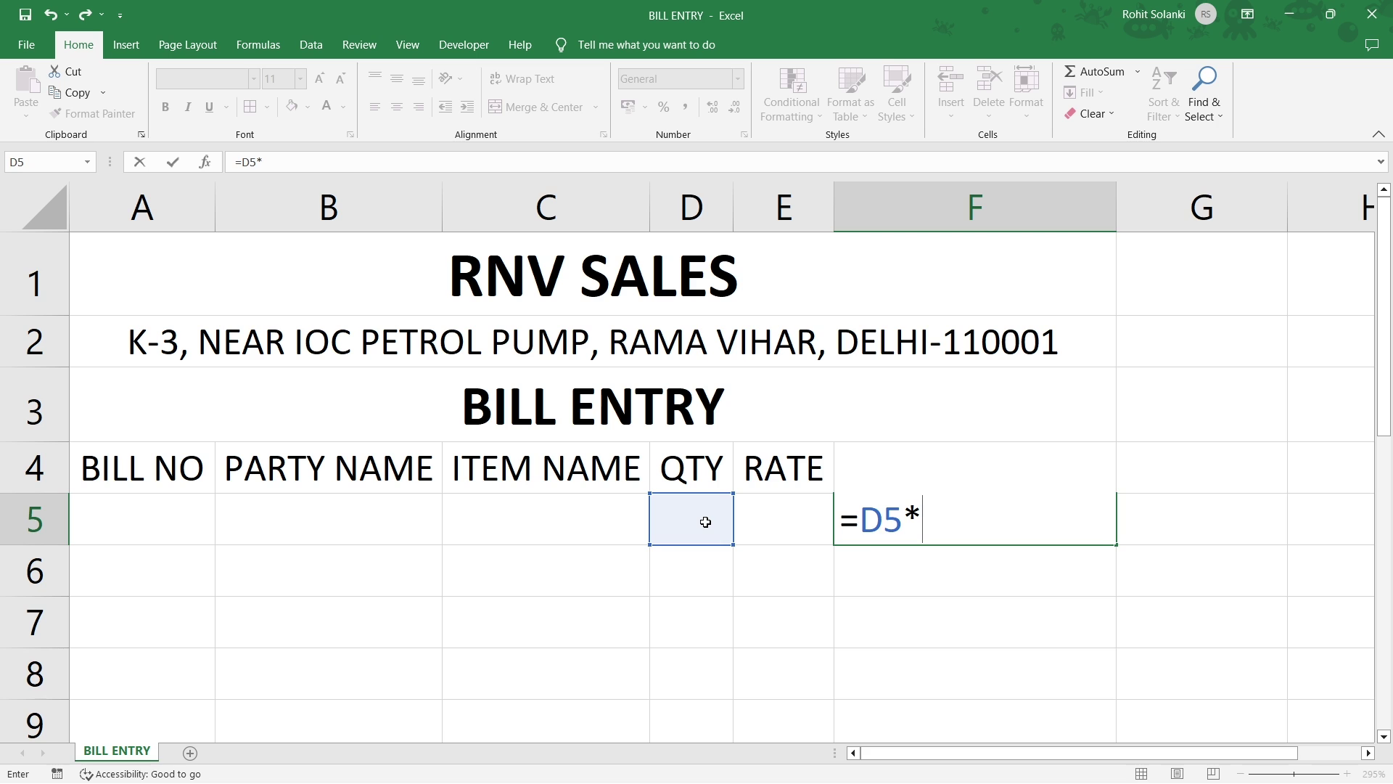
pyautogui.click(769, 515)
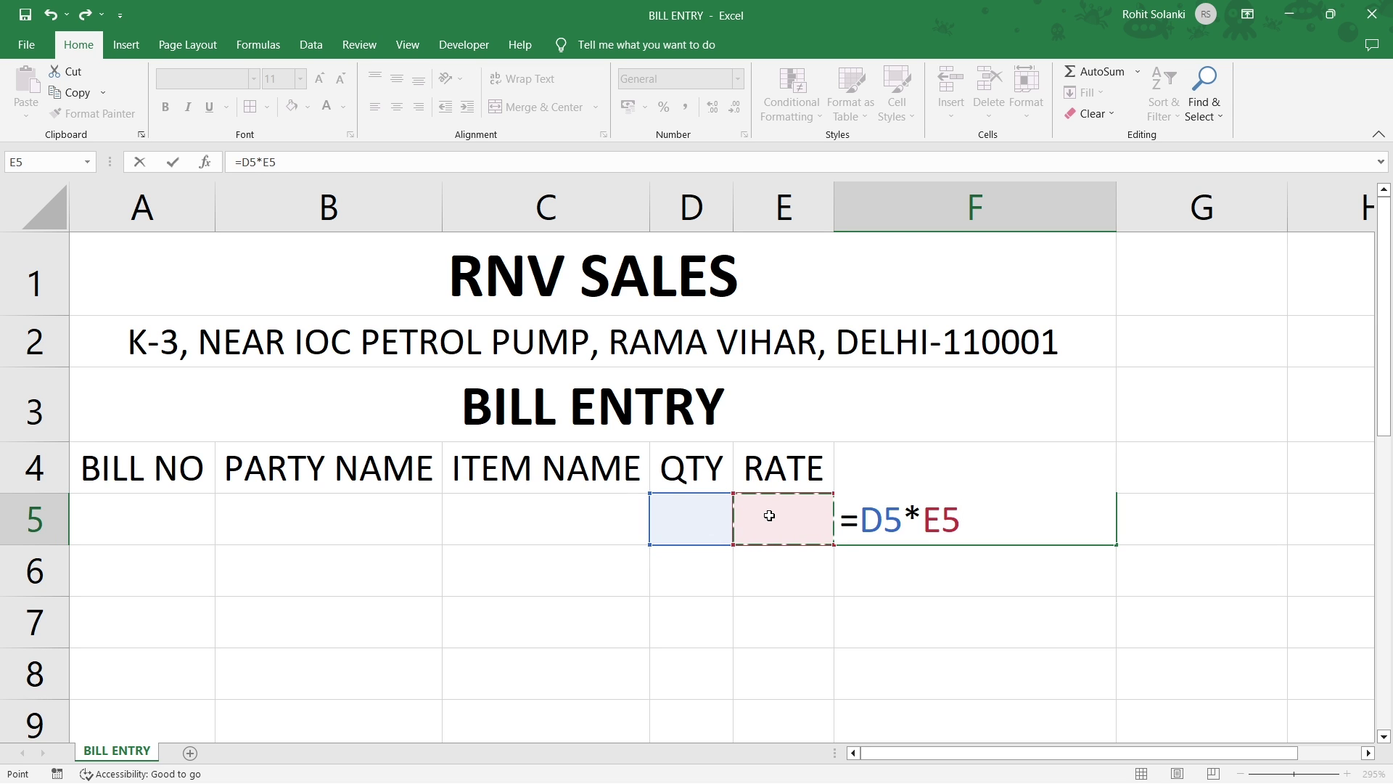
pyautogui.press('Return')
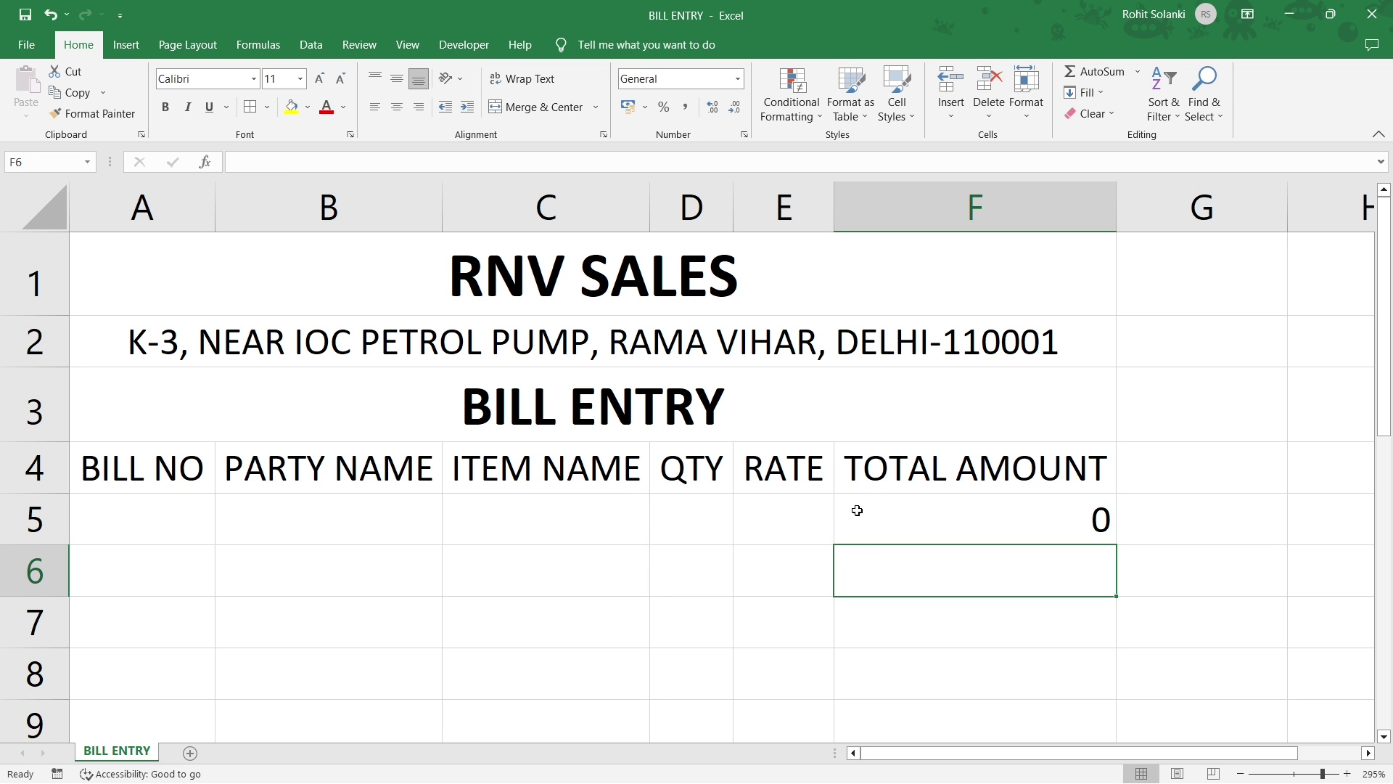
pyautogui.click(881, 513)
# - Copy the F5 formula down through F15 with the fill handle
pyautogui.keyDown('ctrl'); pyautogui.scroll(-3, 882, 512); pyautogui.keyUp('ctrl')
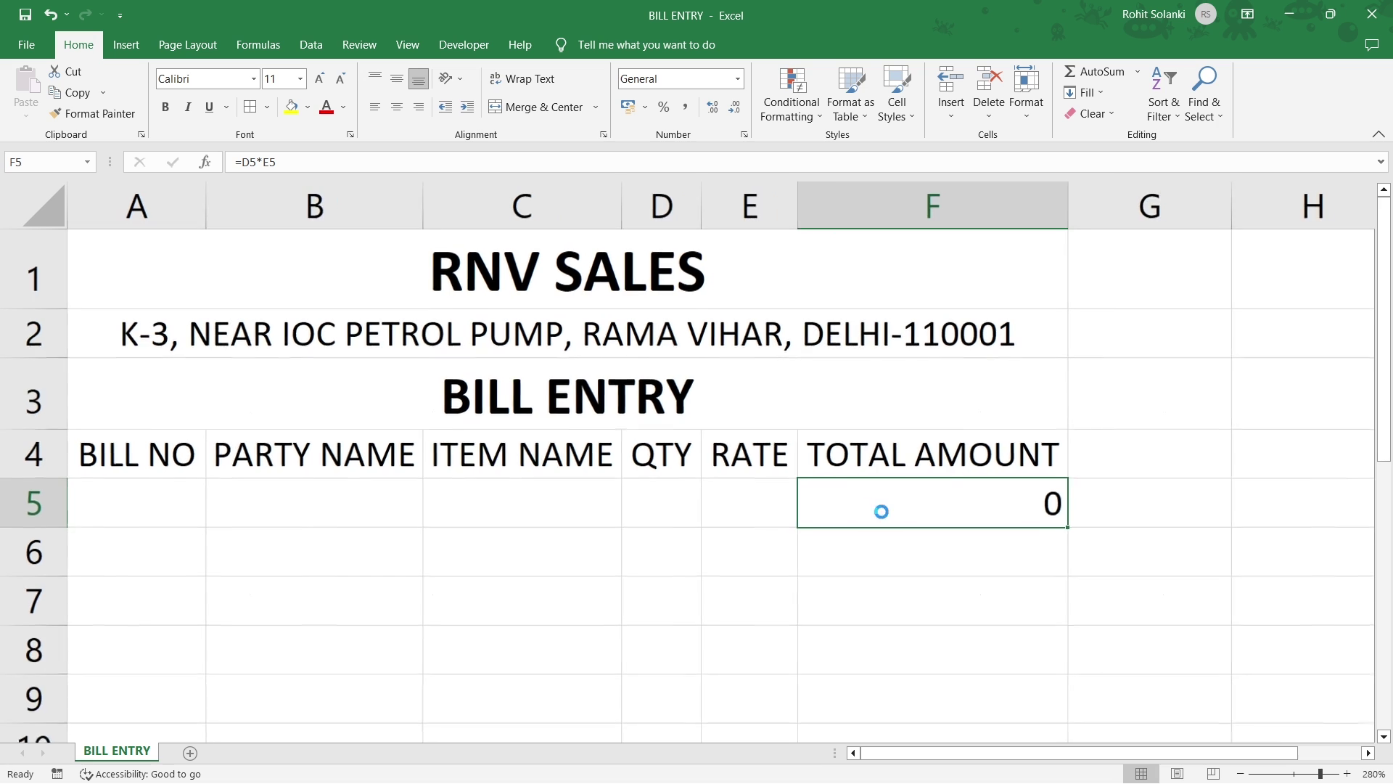
pyautogui.keyDown('ctrl'); pyautogui.scroll(-2, 881, 513); pyautogui.keyUp('ctrl')
pyautogui.keyDown('ctrl'); pyautogui.scroll(-2, 831, 469); pyautogui.keyUp('ctrl')
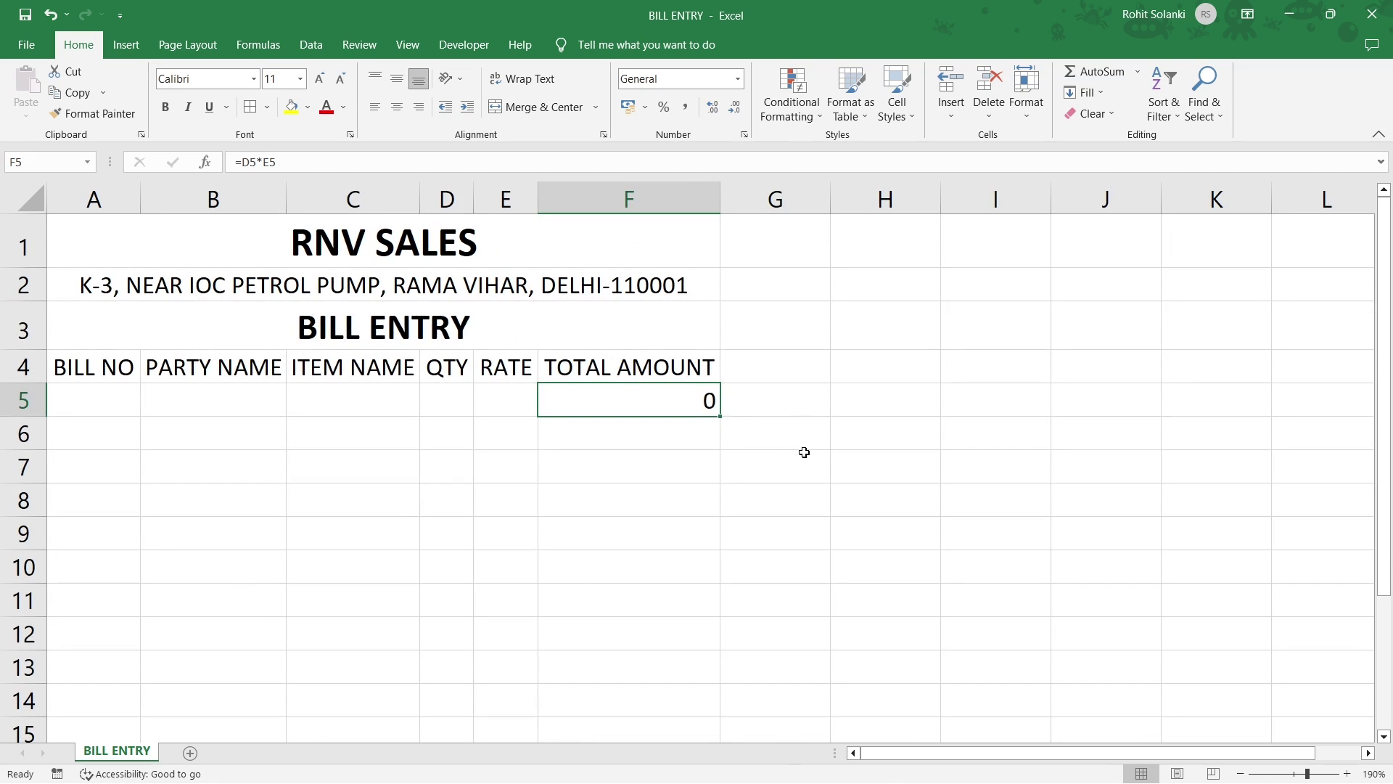
pyautogui.keyDown('ctrl'); pyautogui.scroll(-1, 649, 402); pyautogui.keyUp('ctrl')
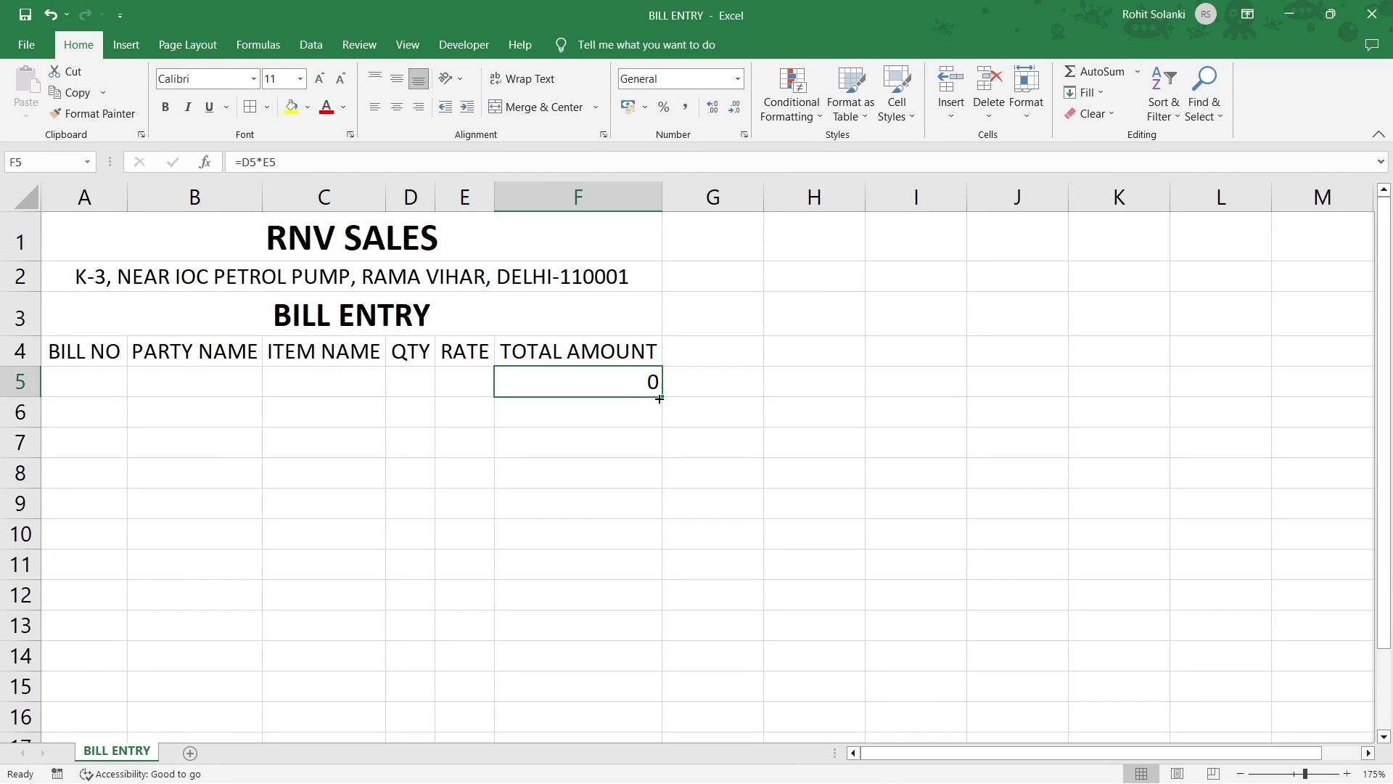
pyautogui.moveTo(659, 398); pyautogui.dragTo(622, 693)
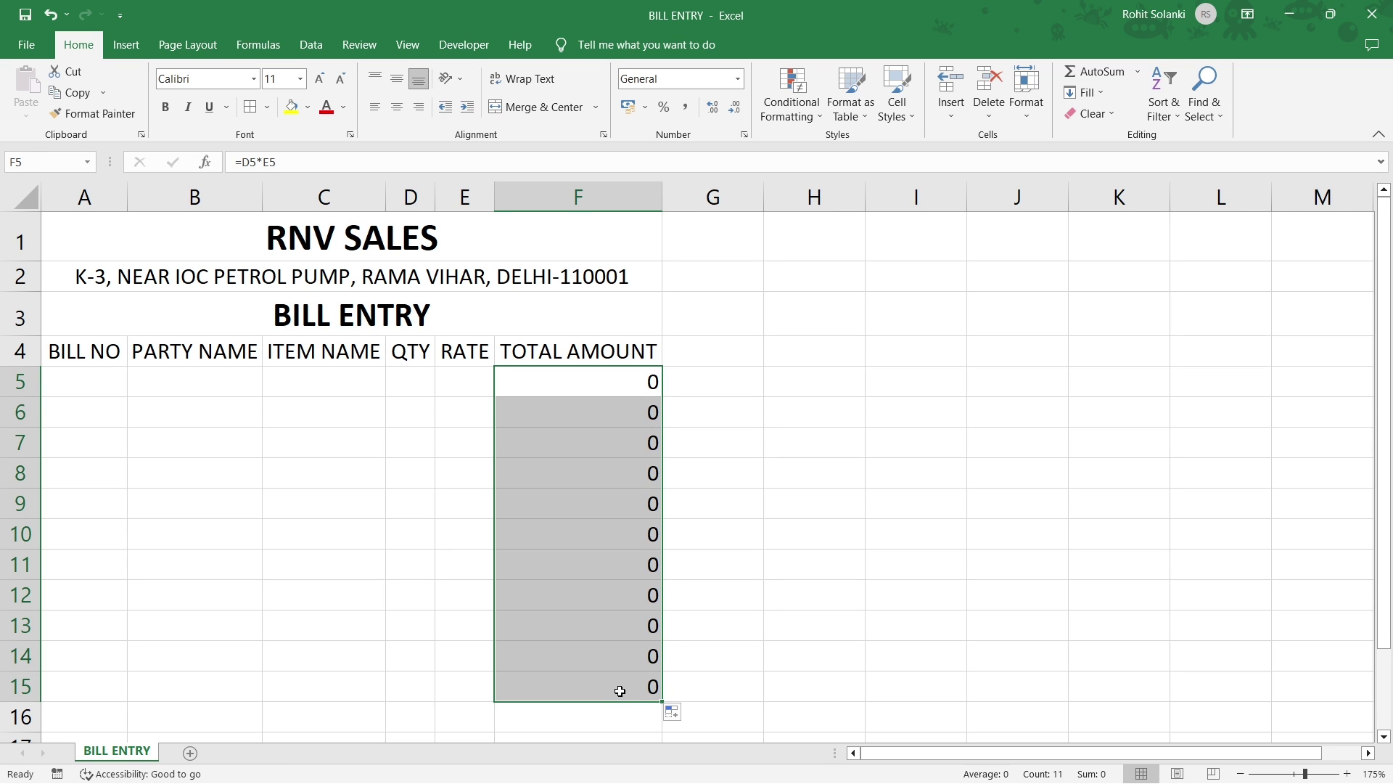
pyautogui.click(620, 691)
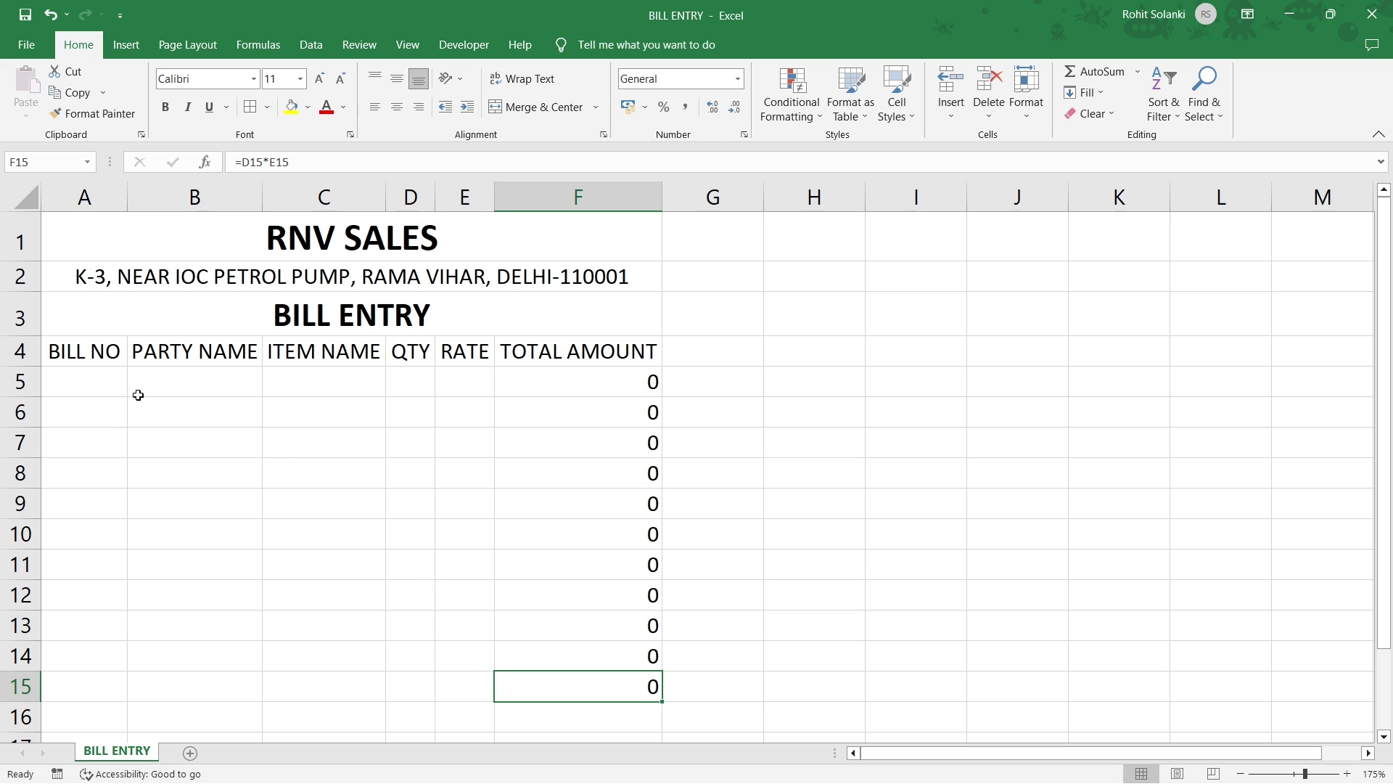
pyautogui.click(90, 387)
# - Enter bill GST-140 for SHARMA FURNITURES with item TABLE, widening column B to fit
pyautogui.write('G')
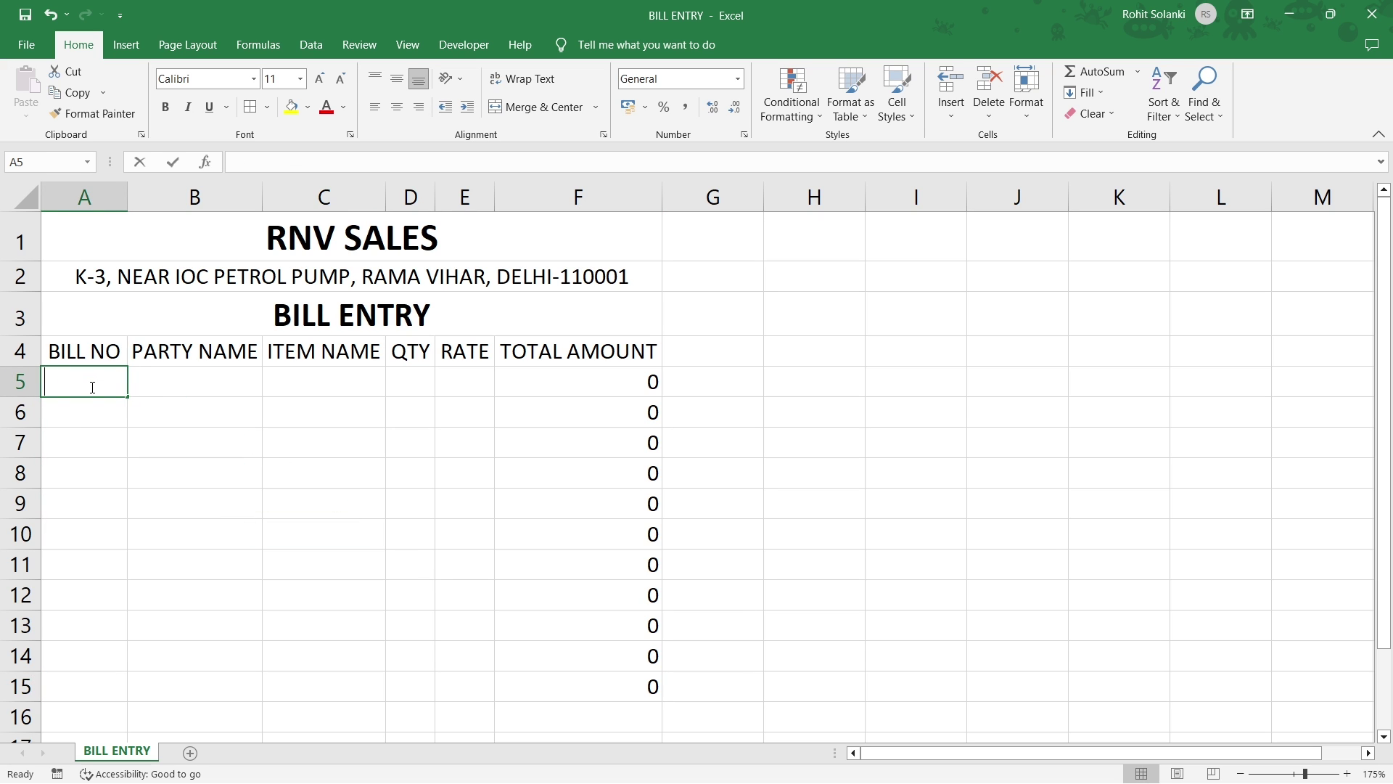
pyautogui.write('ST-140')
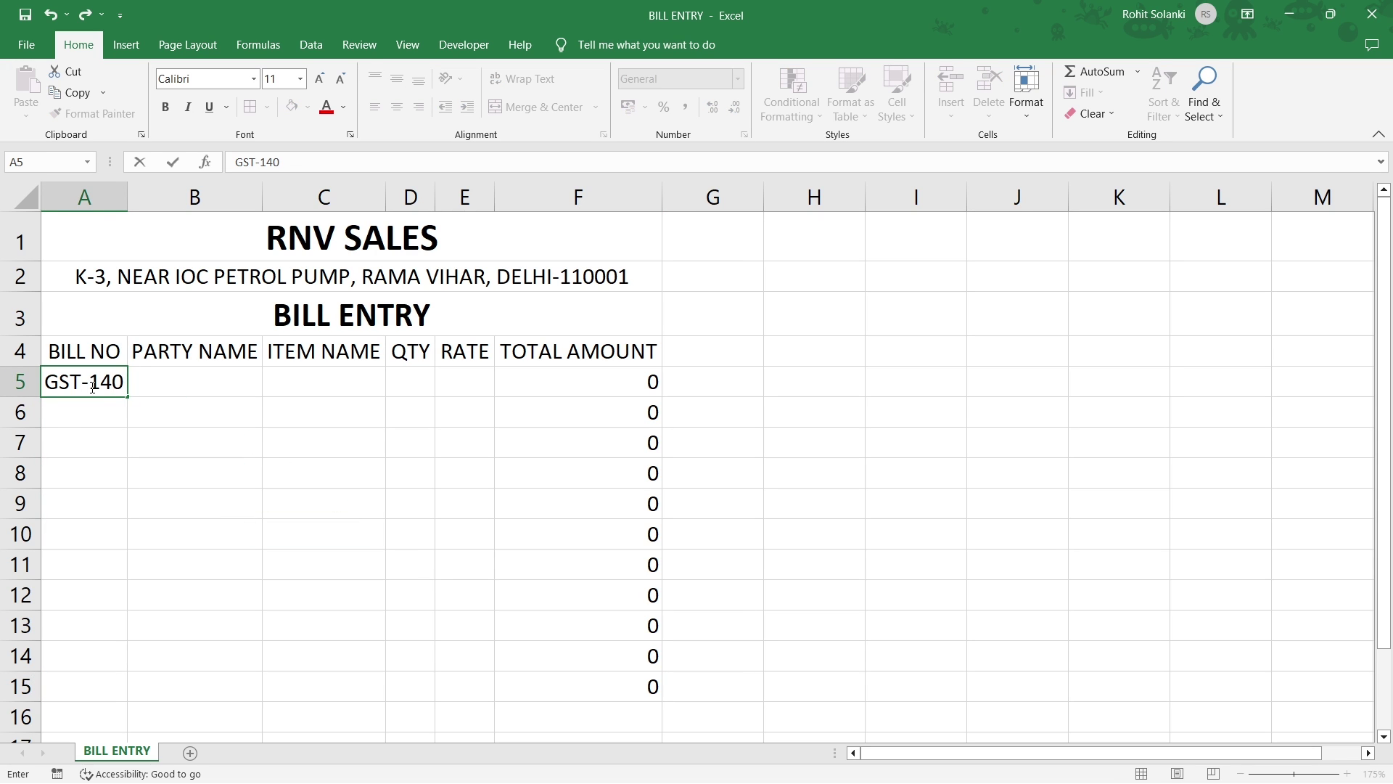
pyautogui.press('Tab')
pyautogui.write('SHAR')
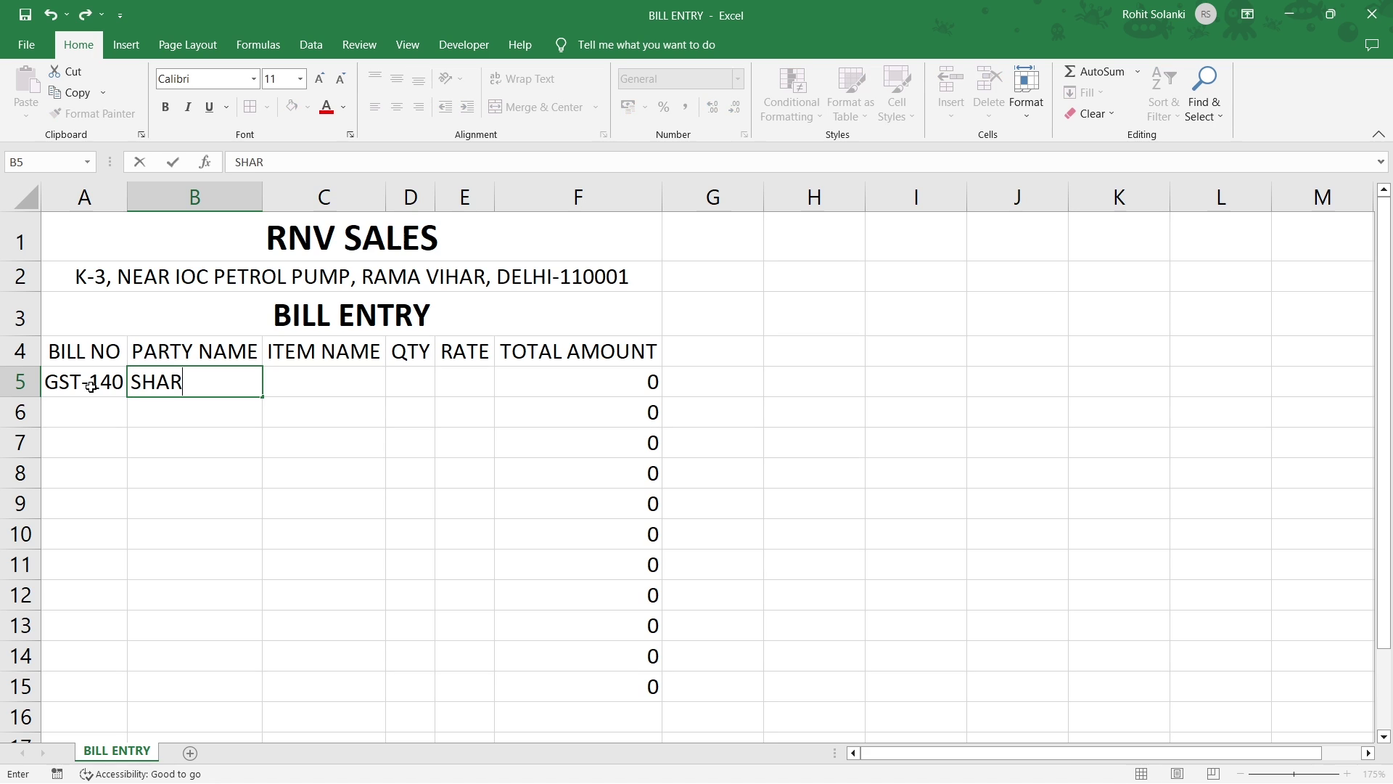
pyautogui.write('MA FURNITUR')
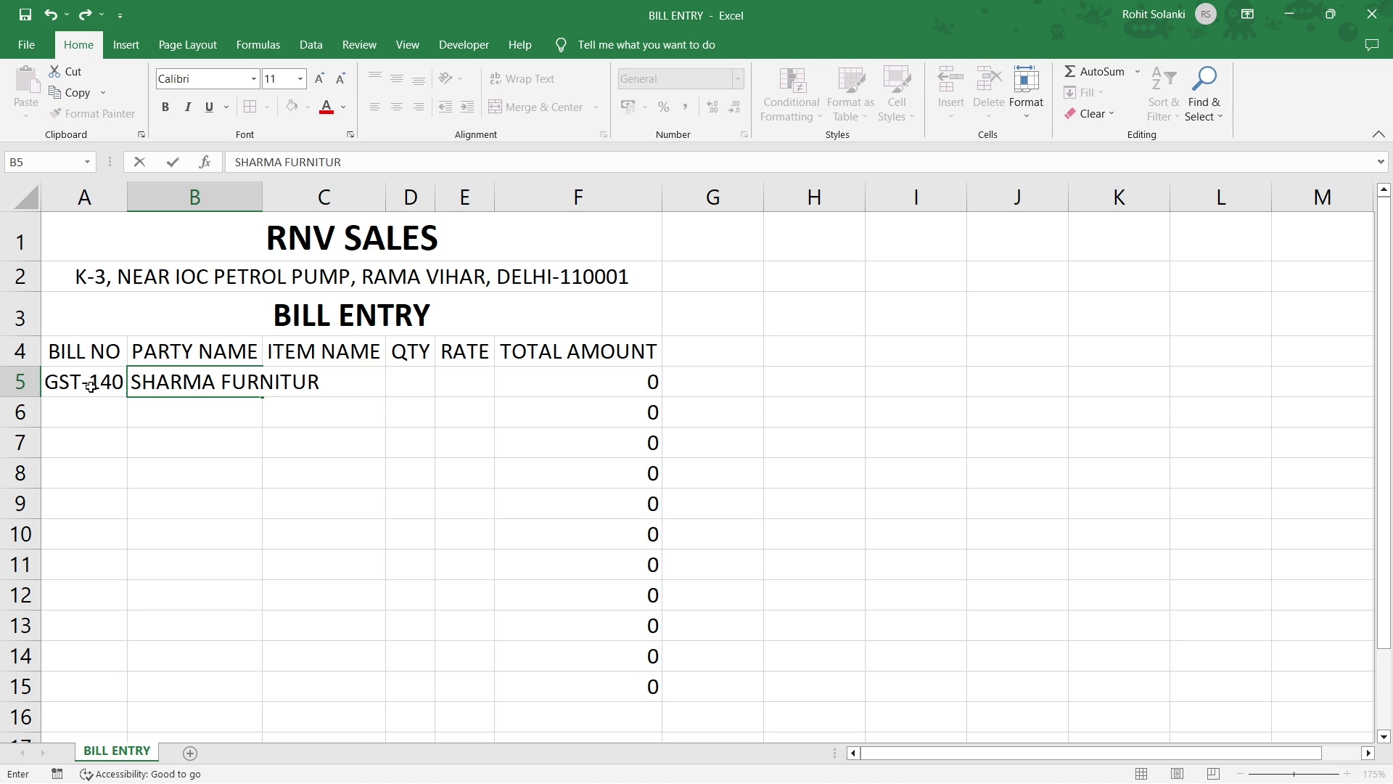
pyautogui.write('ES')
pyautogui.press('Tab')
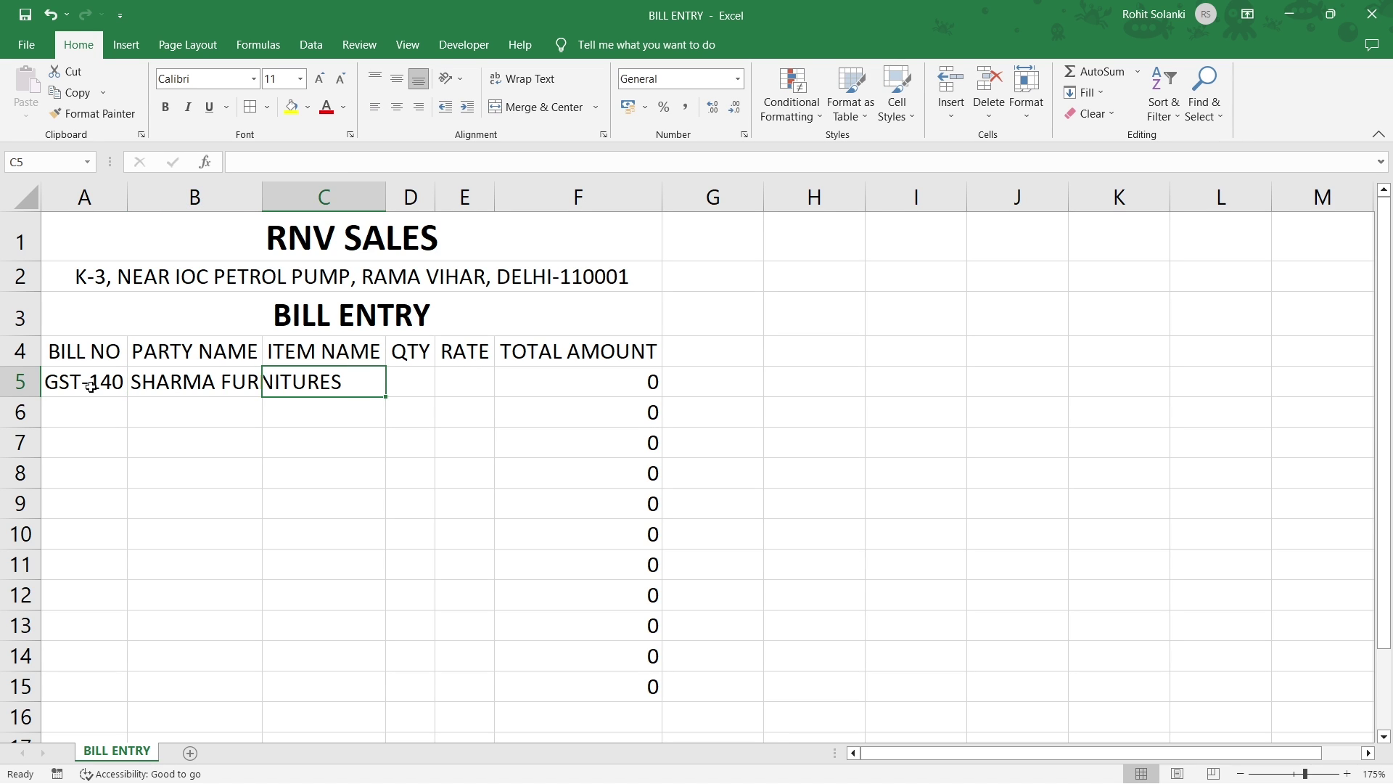
pyautogui.write('TAB')
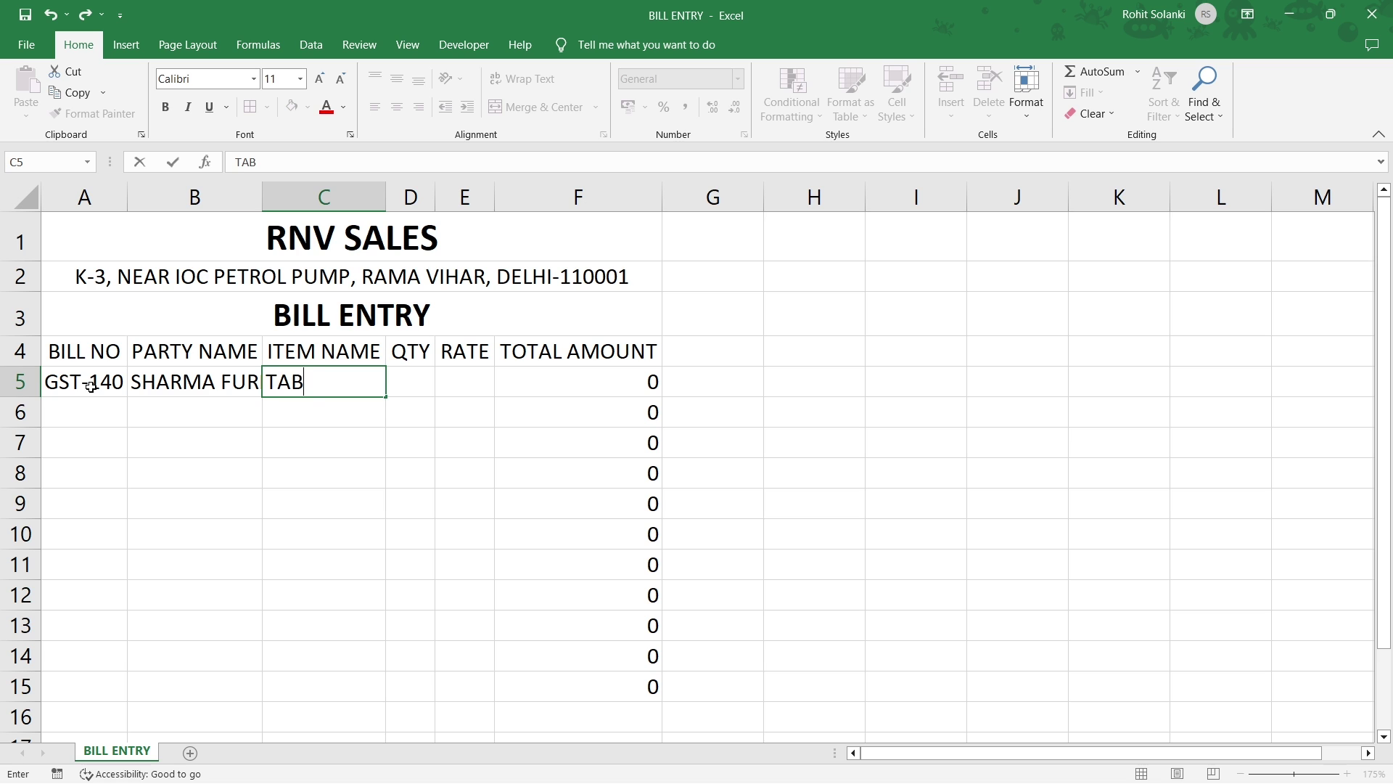
pyautogui.write('LE')
pyautogui.doubleClick(263, 196)
pyautogui.moveTo(238, 197); pyautogui.dragTo(410, 197)
pyautogui.click(408, 383)
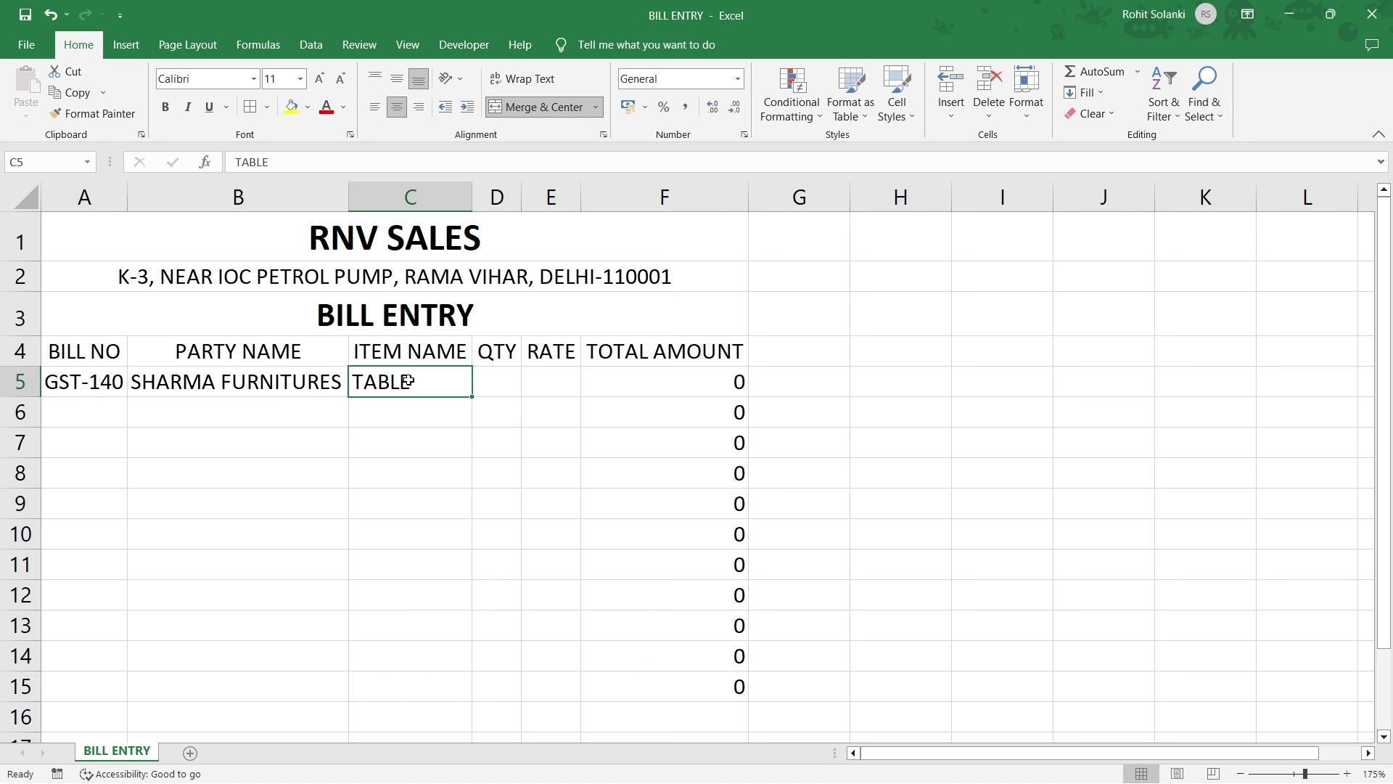
# - Enter quantity 50 and rate 250 for the table so F5 shows 12,500
pyautogui.press('Tab')
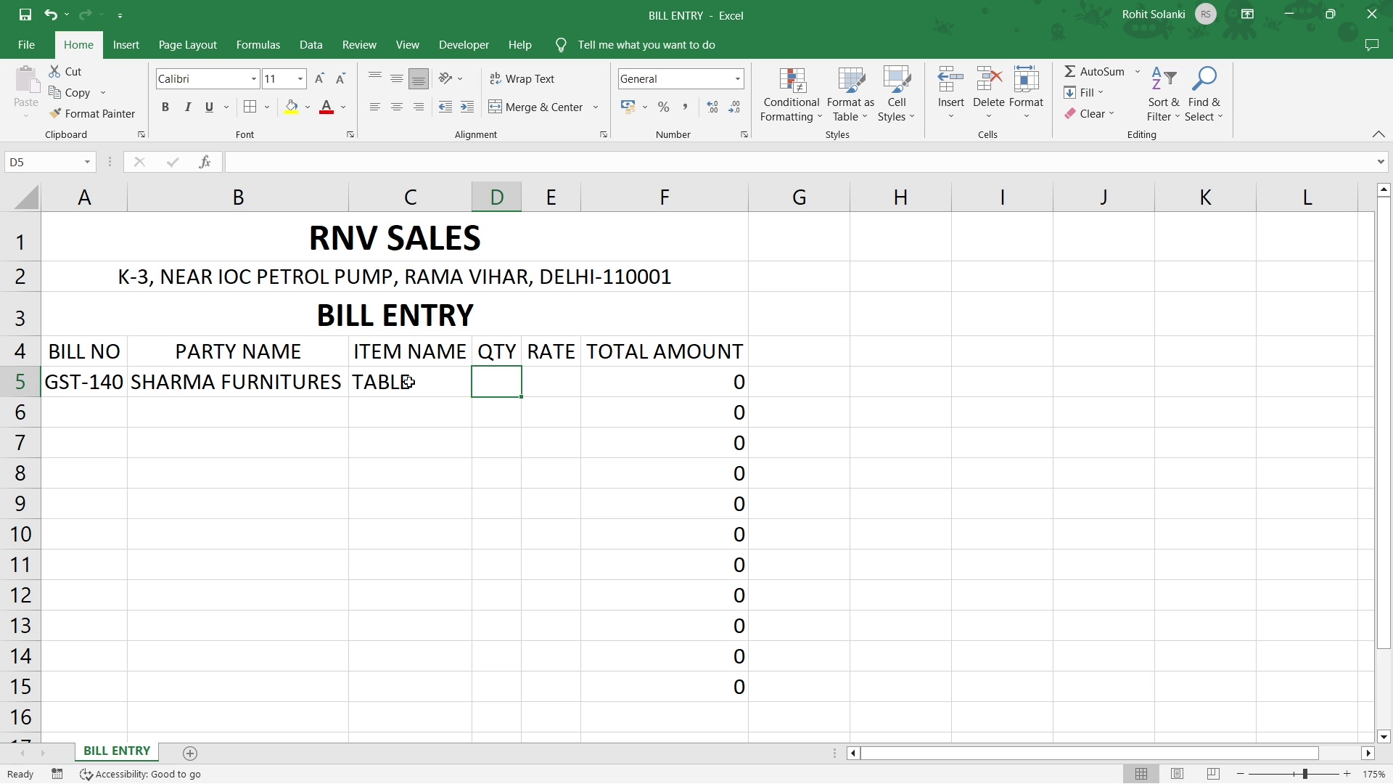
pyautogui.write('50')
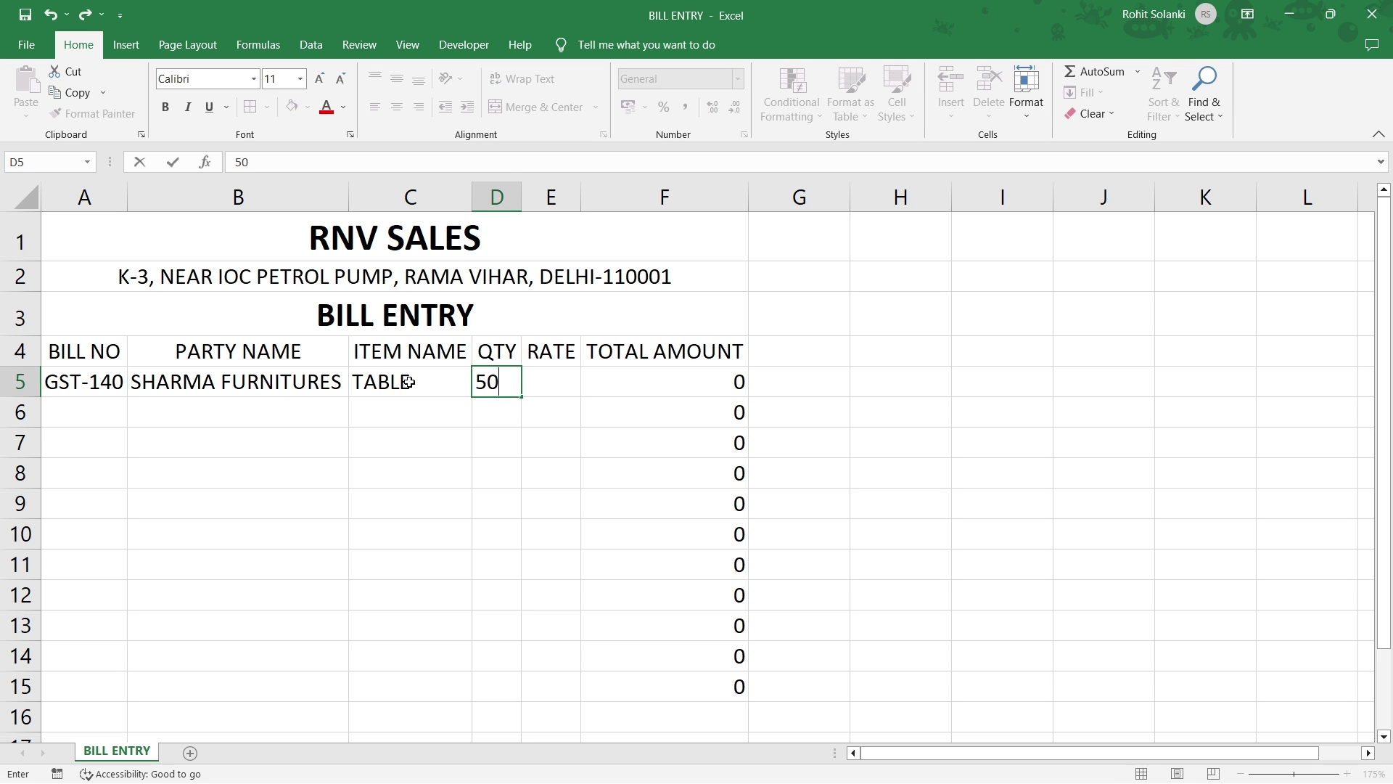
pyautogui.press('Tab')
pyautogui.write('250')
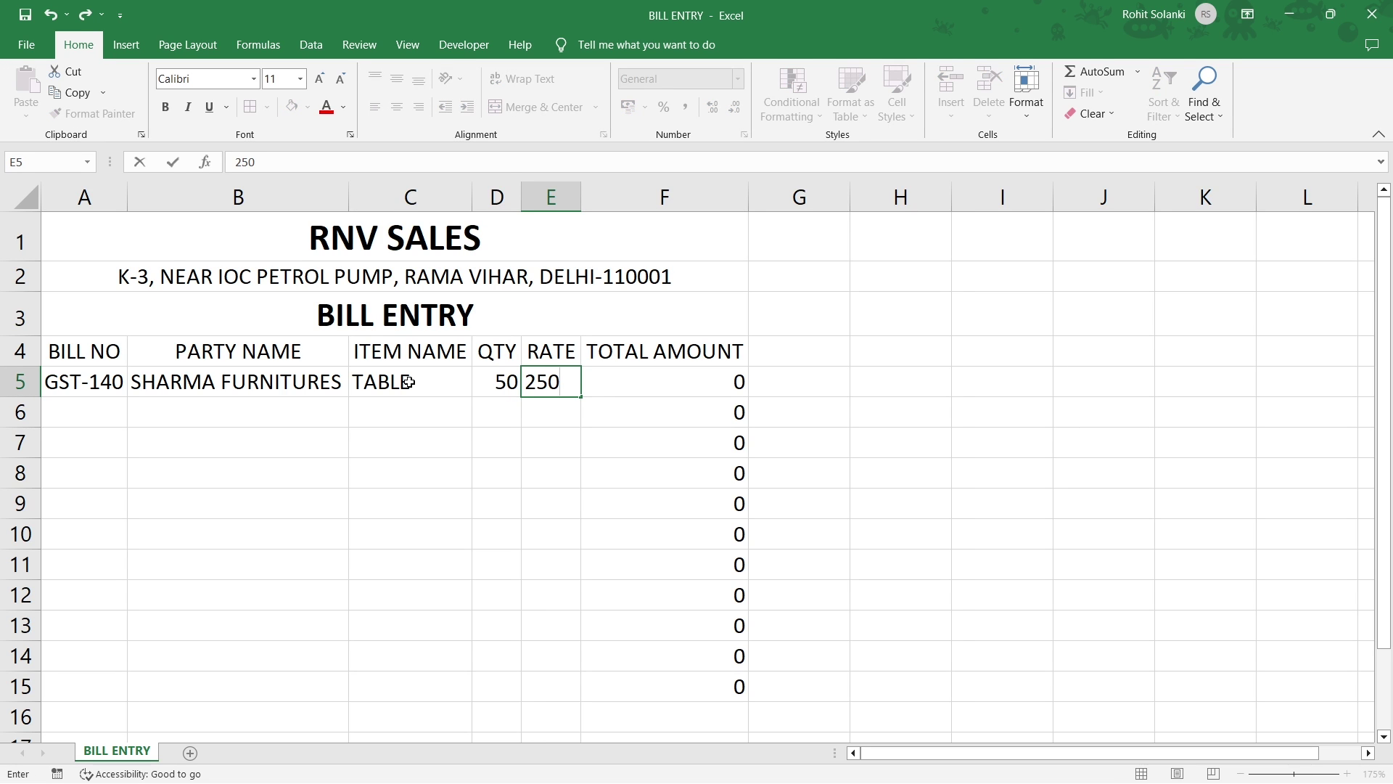
pyautogui.press('Tab')
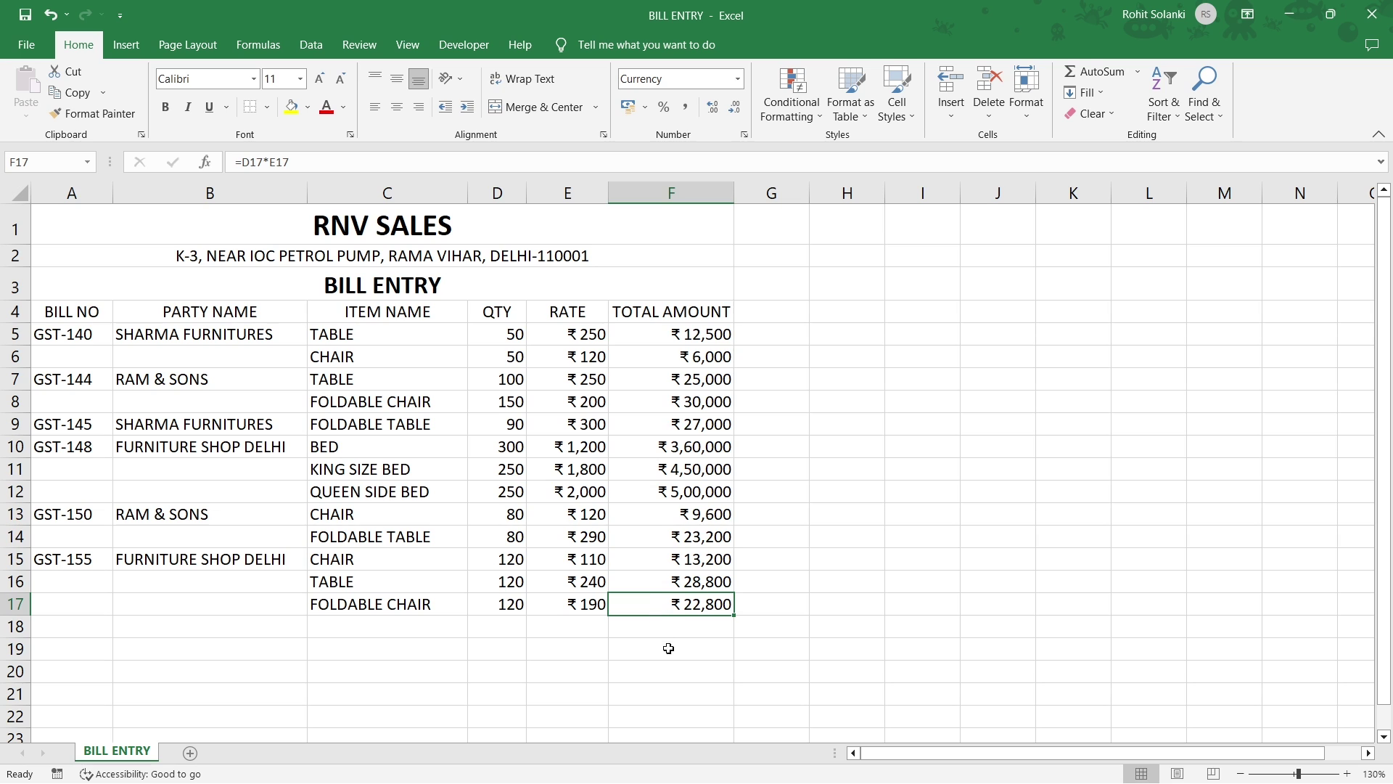
# - Apply All Borders to the whole bill area A1:F20
pyautogui.moveTo(671, 673); pyautogui.dragTo(47, 228)
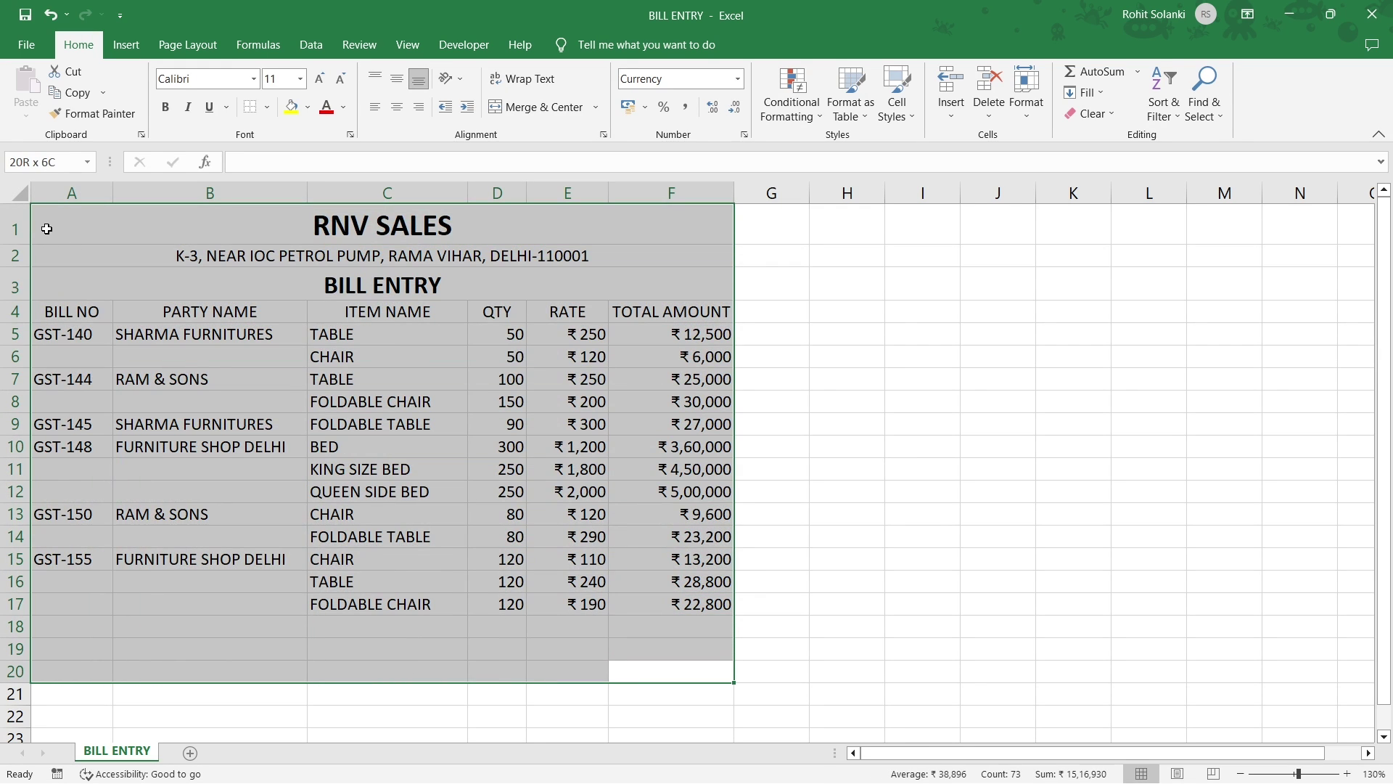
pyautogui.click(267, 107)
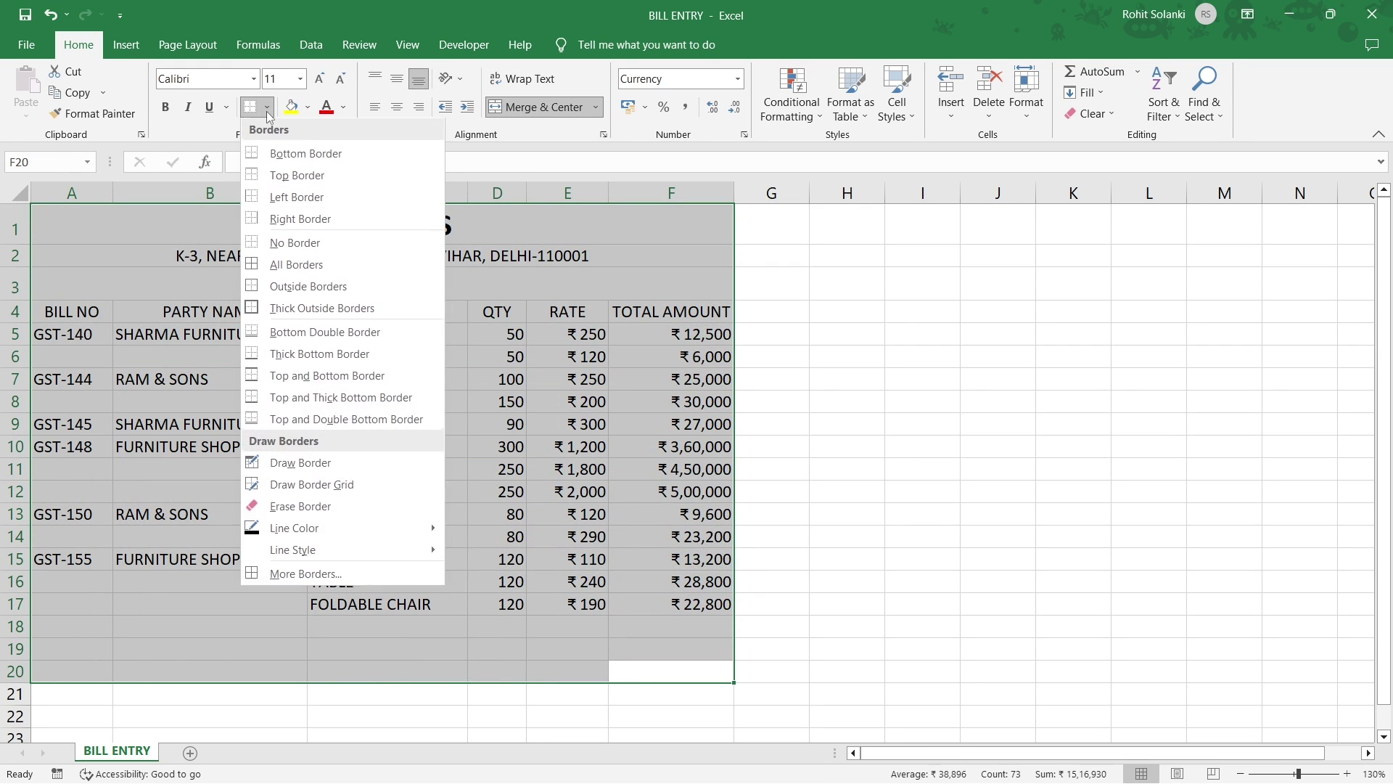
pyautogui.click(279, 263)
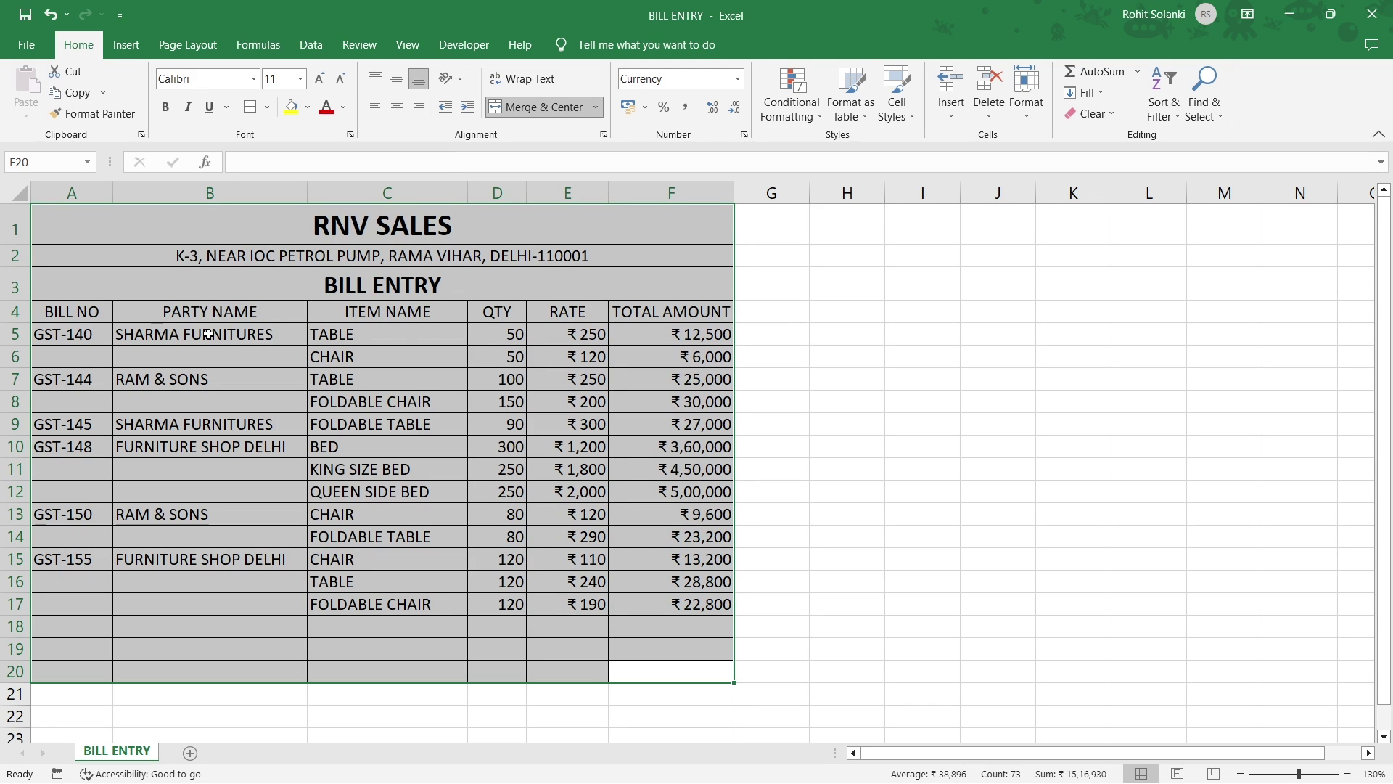
# - Bold the row 4 headings from BILL NO to TOTAL AMOUNT
pyautogui.click(71, 305)
pyautogui.moveTo(71, 306); pyautogui.dragTo(642, 315)
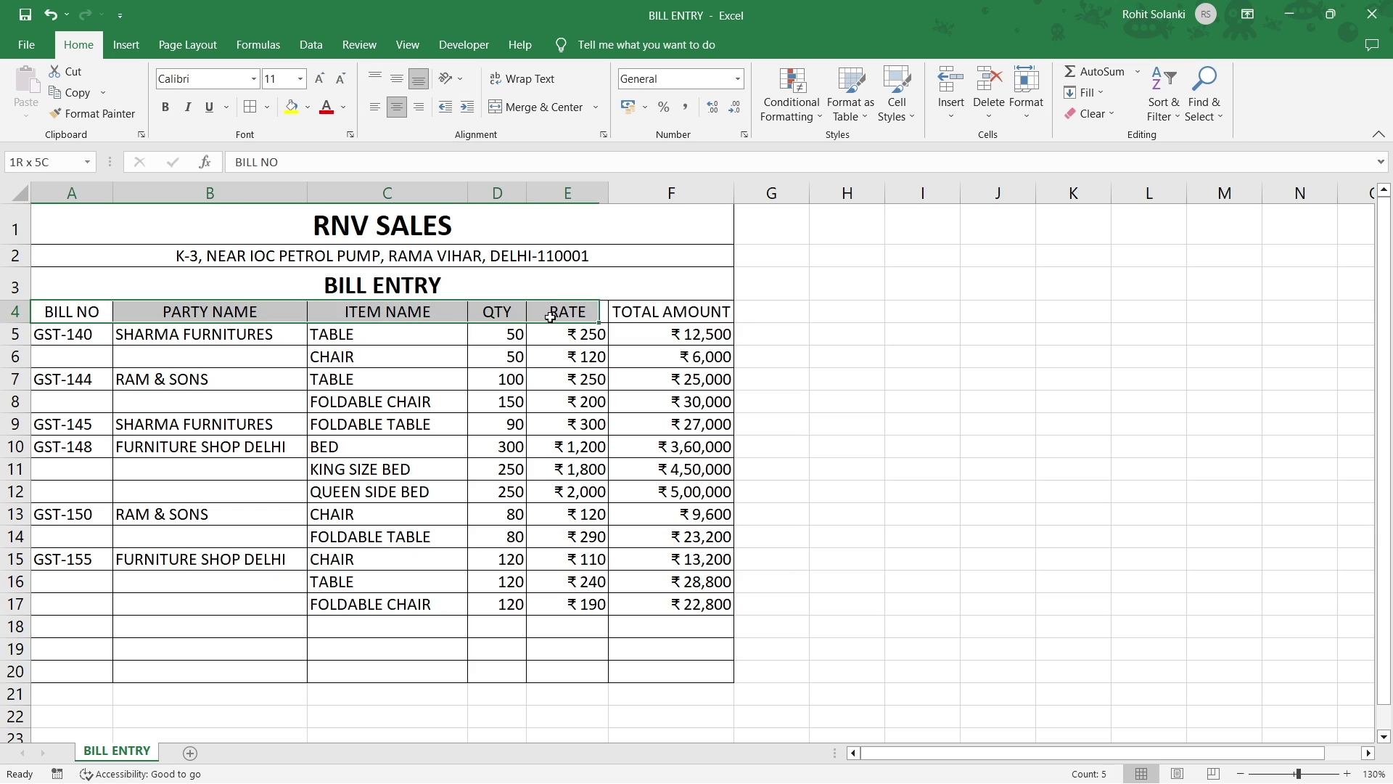
pyautogui.click(171, 107)
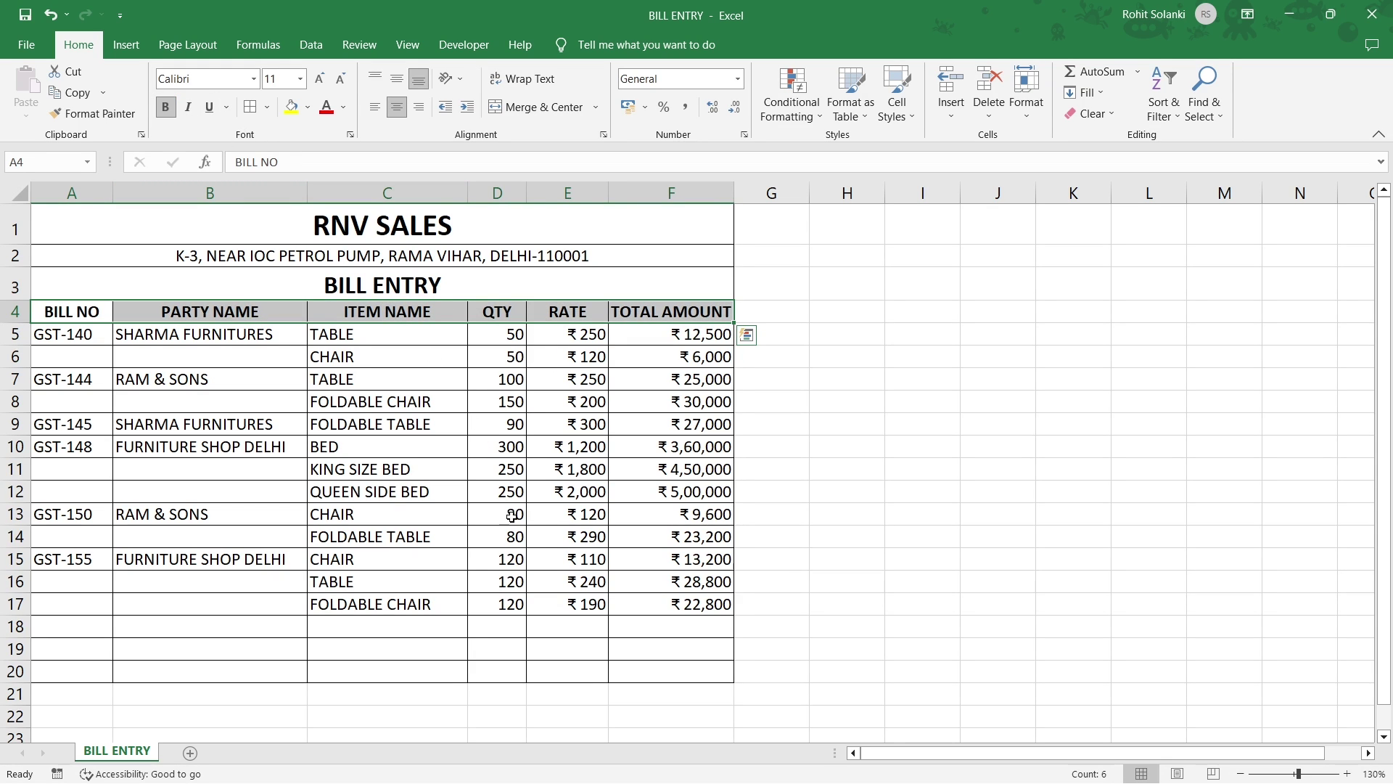
pyautogui.click(547, 623)
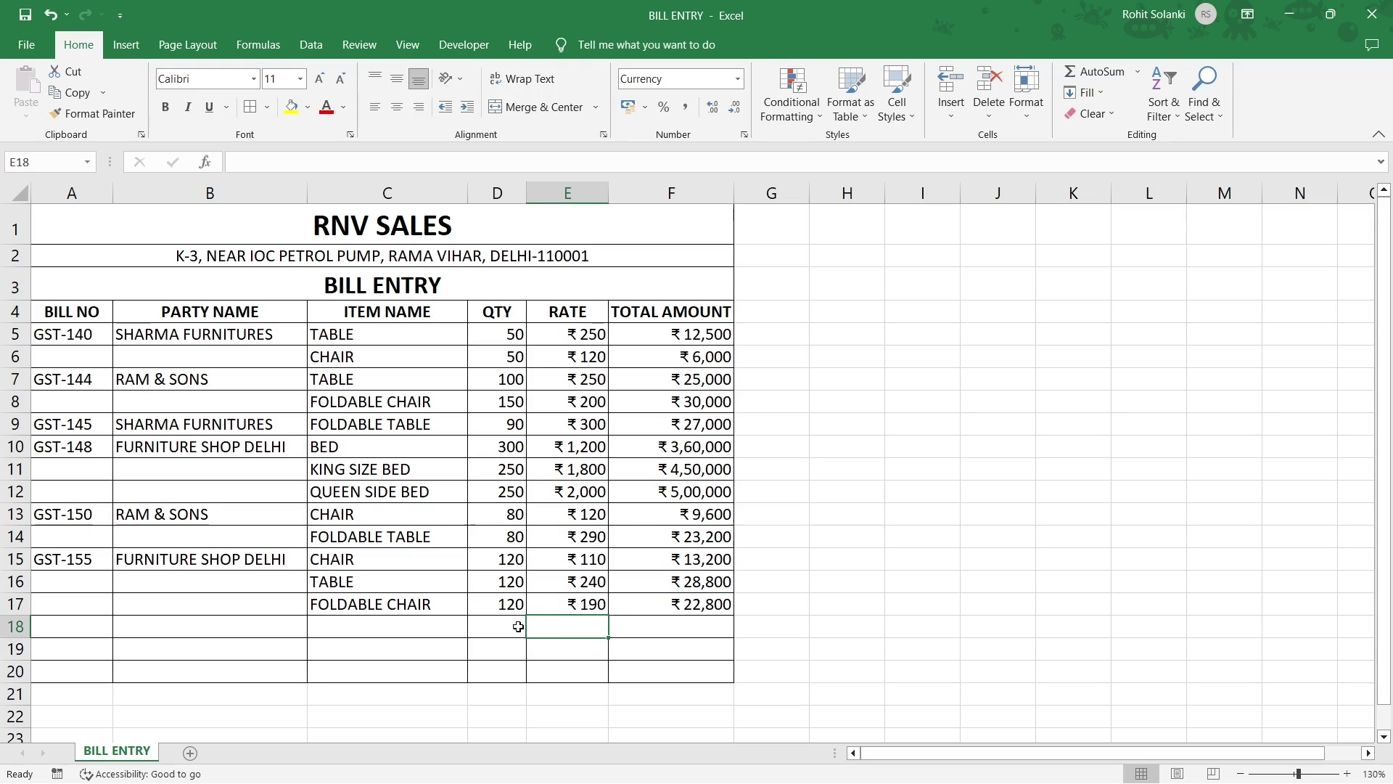
# - Label D18 TOTAL and AutoSum the item amounts F5:F17 into F18
pyautogui.click(519, 626)
pyautogui.write('TOT')
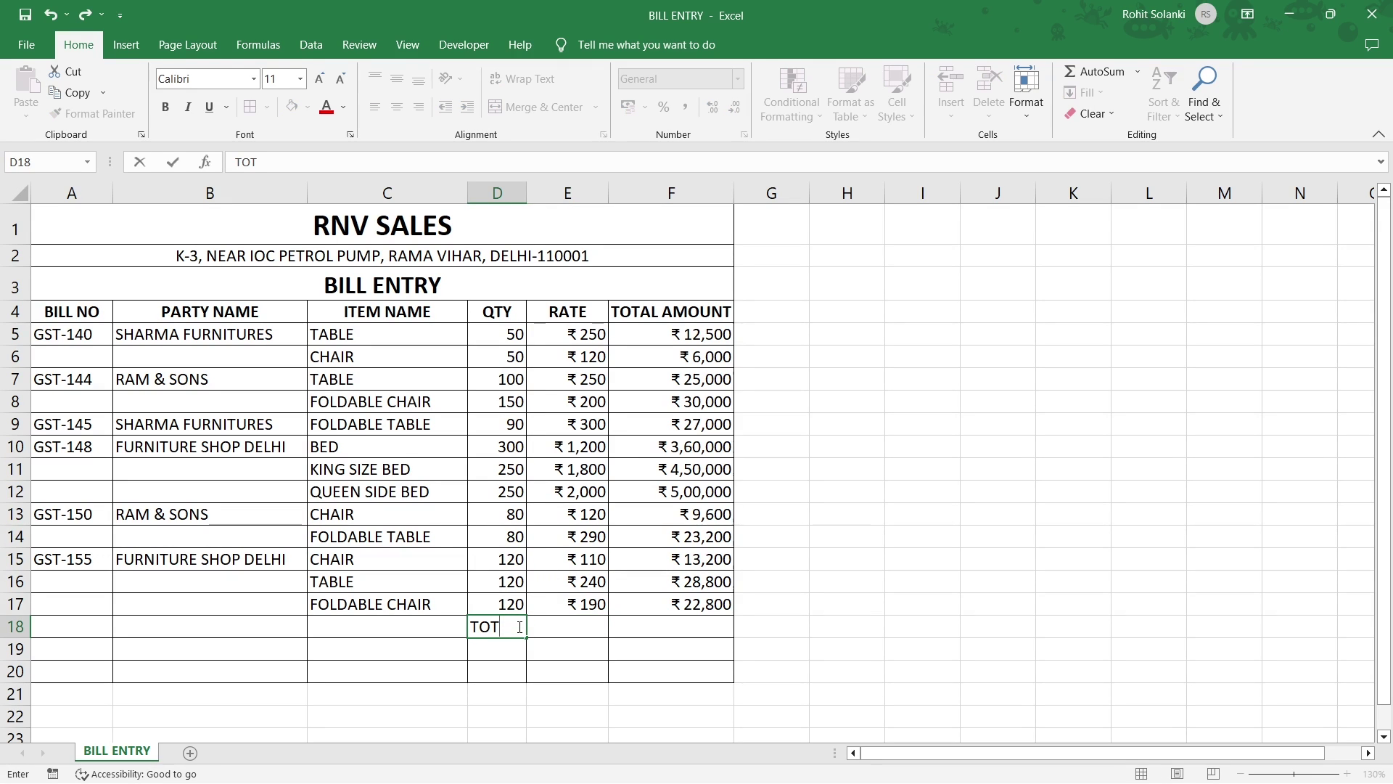
pyautogui.write('AL')
pyautogui.press('Tab')
pyautogui.press('Tab')
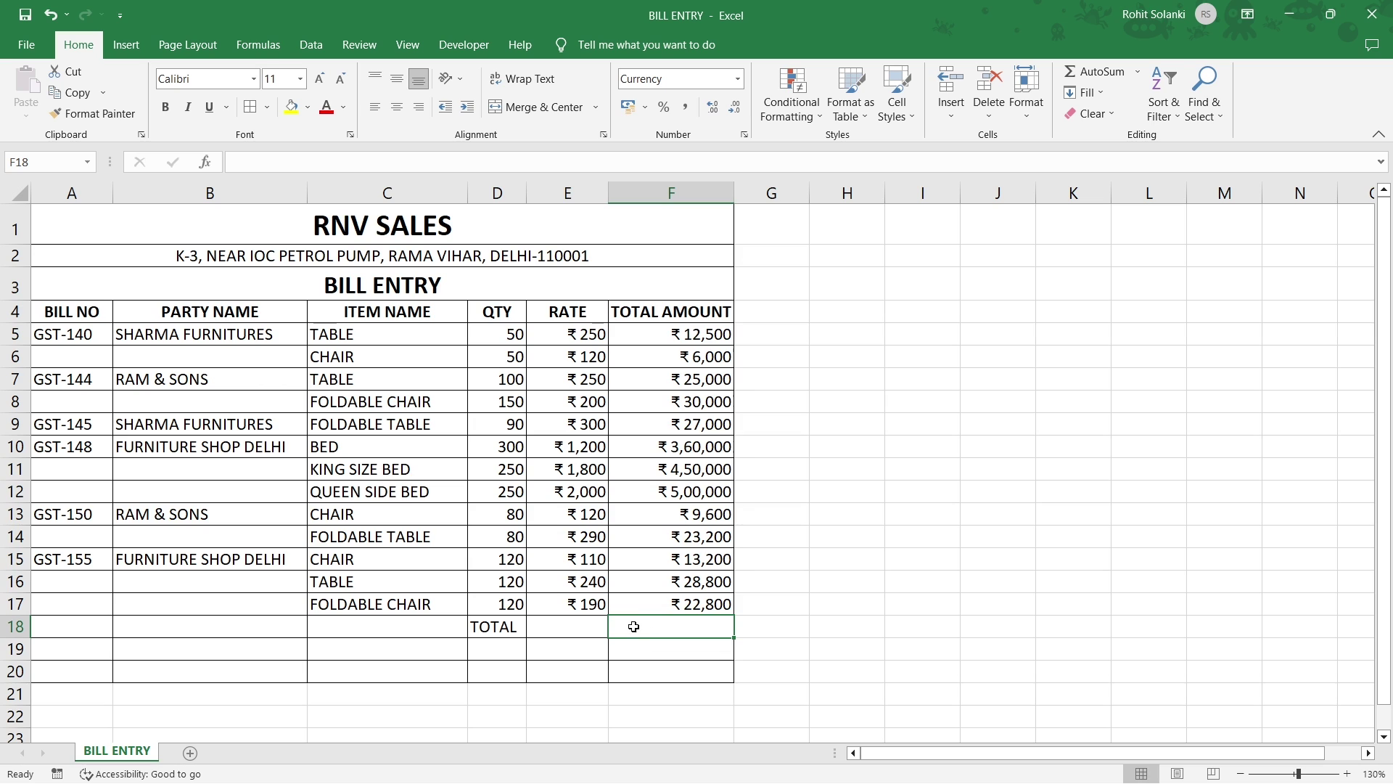
pyautogui.click(1070, 73)
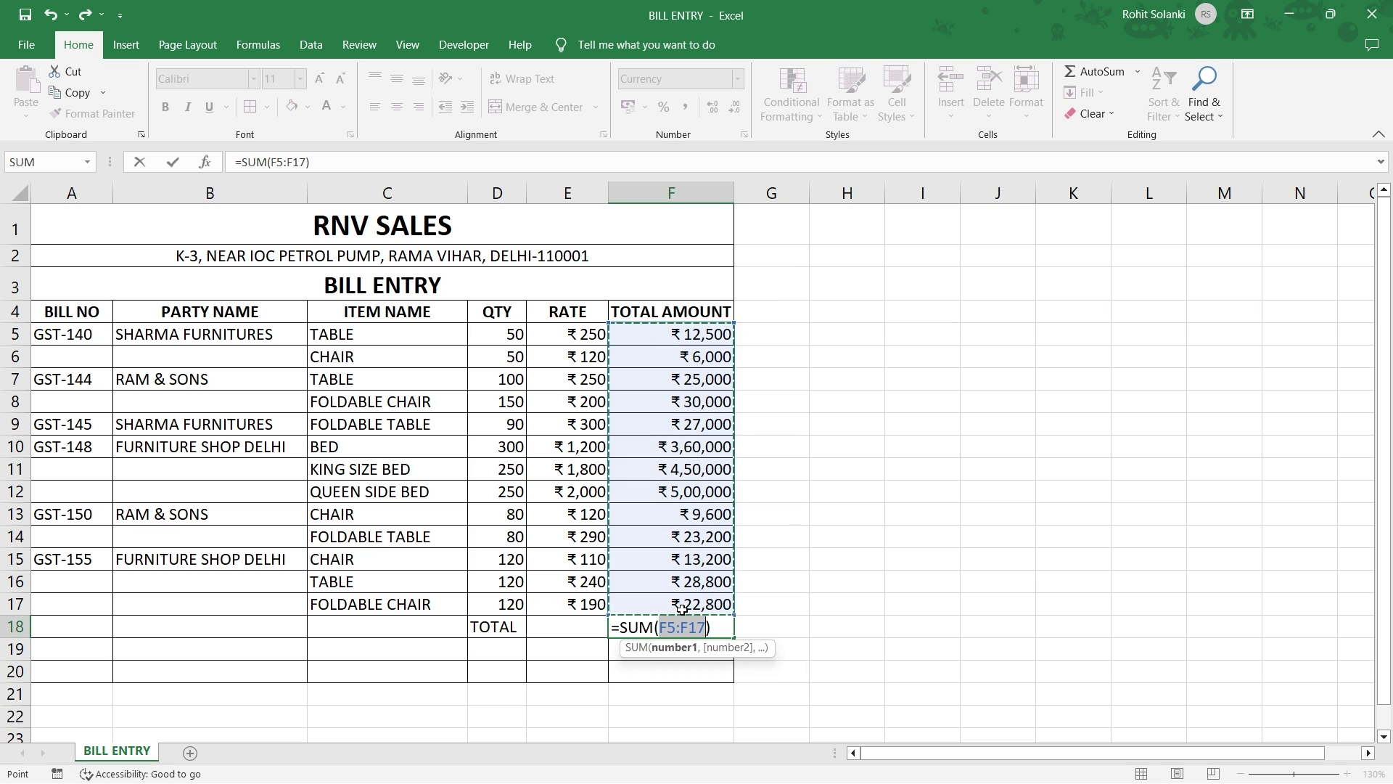
pyautogui.press('Return')
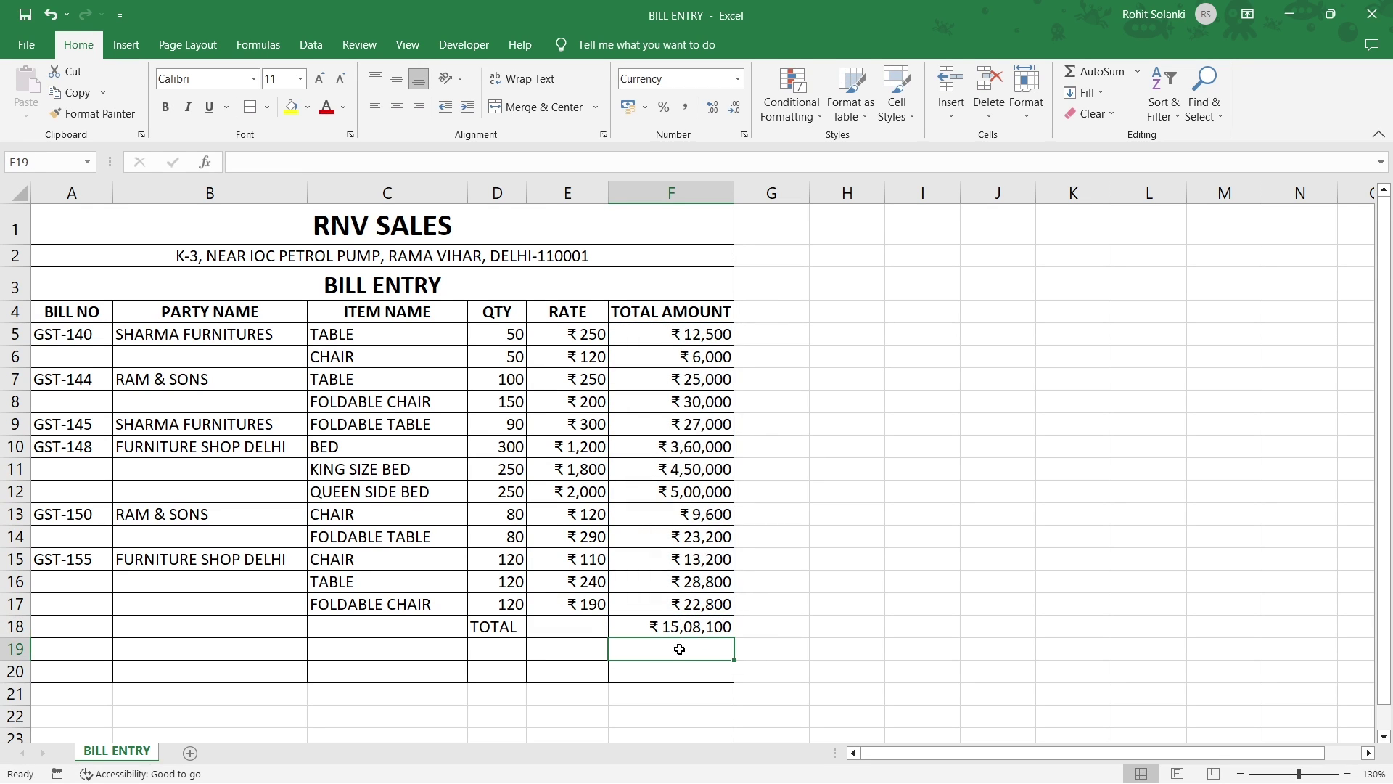
# - Label D19 GST and compute 12% GST with =F18*12% in F19
pyautogui.click(510, 650)
pyautogui.write('GST')
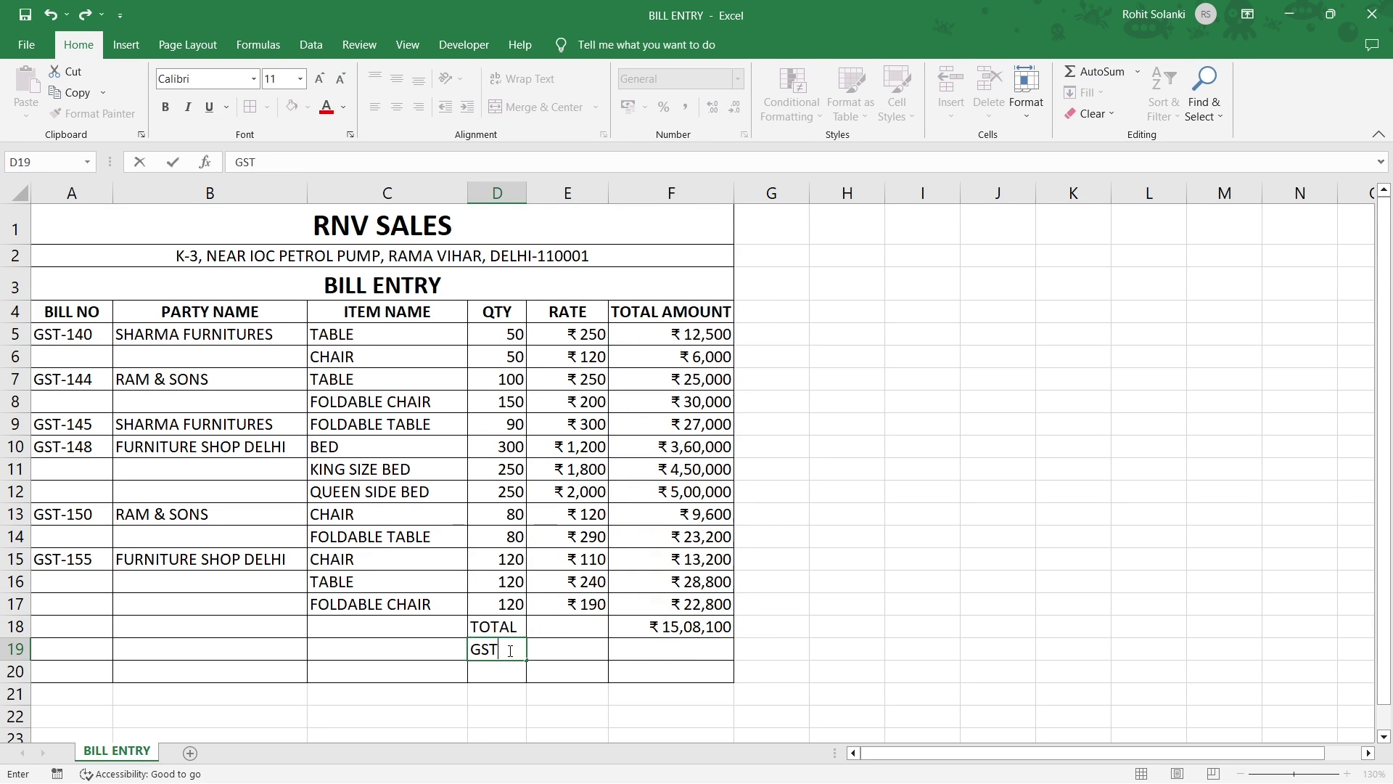
pyautogui.press('Tab')
pyautogui.press('Tab')
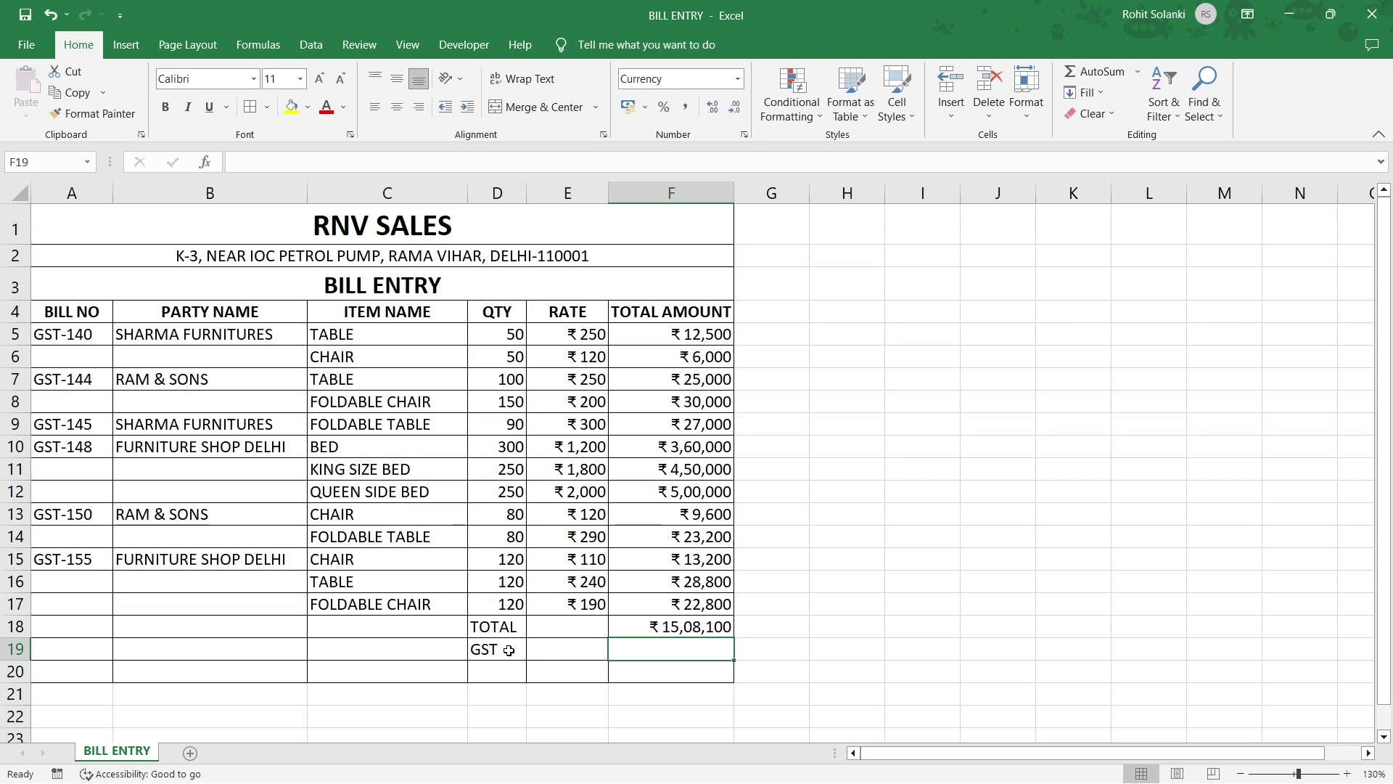
pyautogui.write('=')
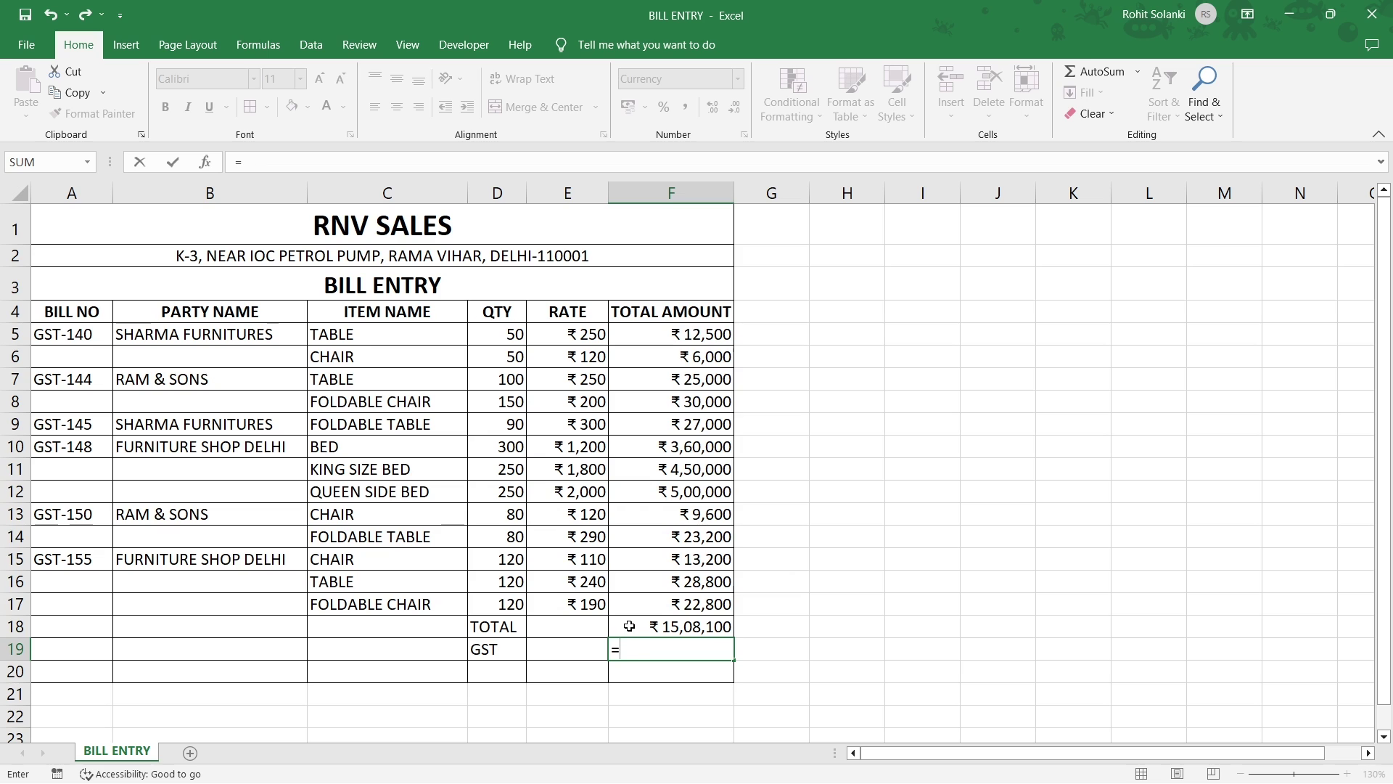
pyautogui.click(629, 626)
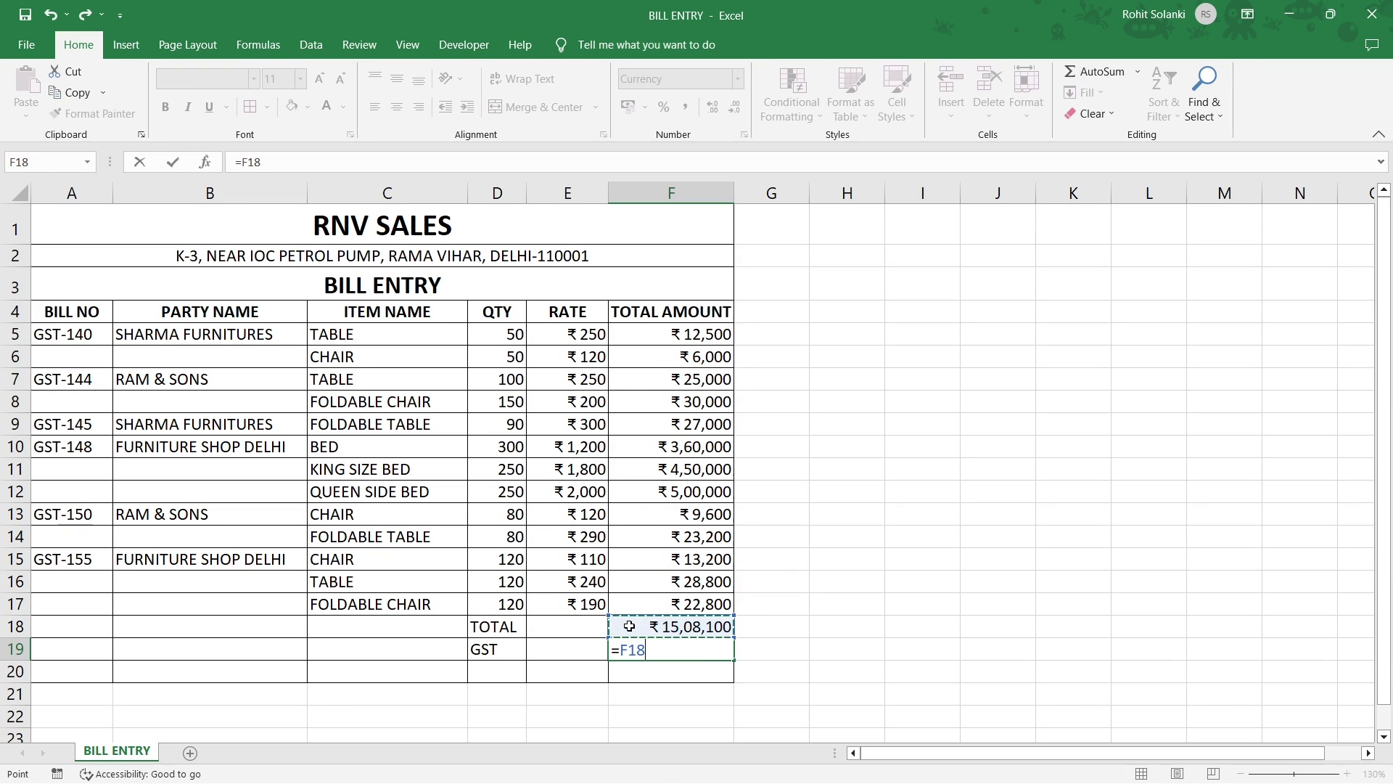
pyautogui.write('*')
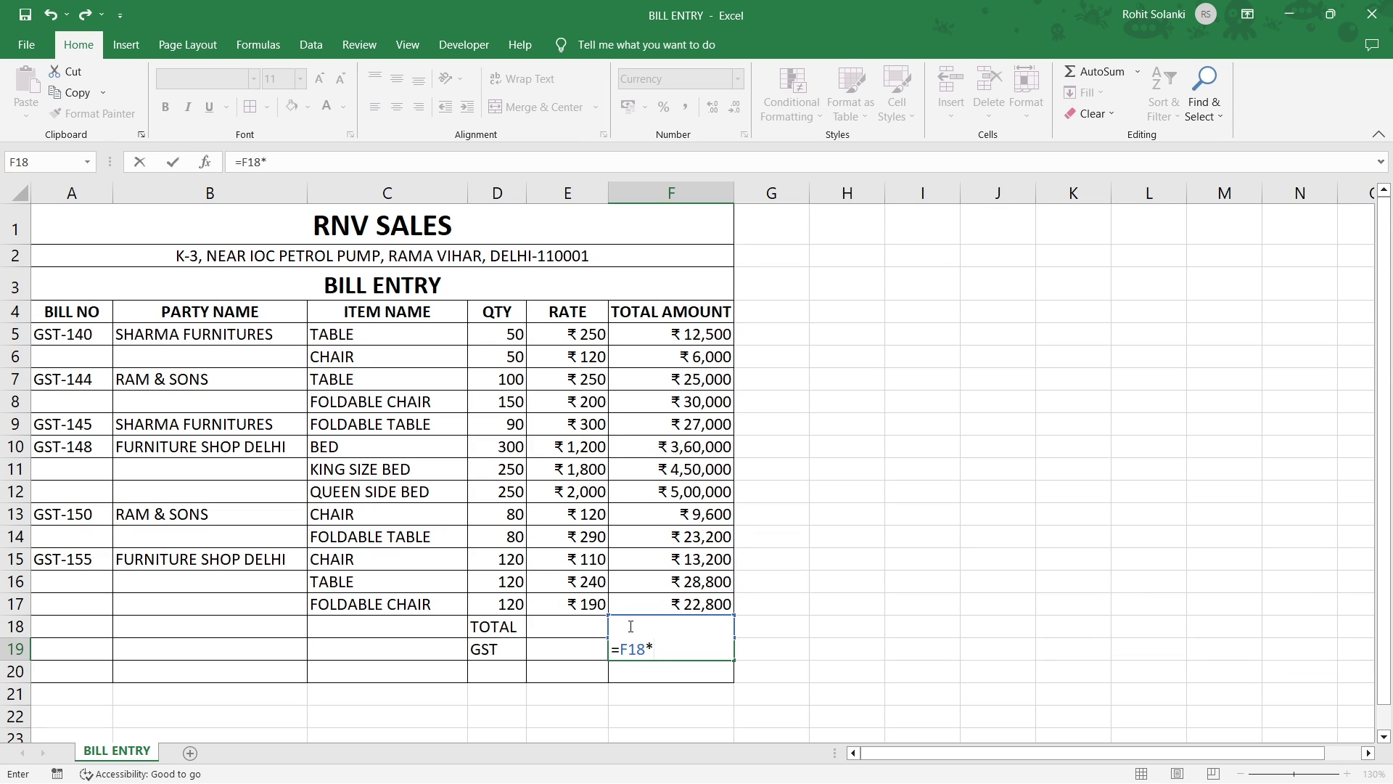
pyautogui.write('12')
pyautogui.write('%')
pyautogui.press('Return')
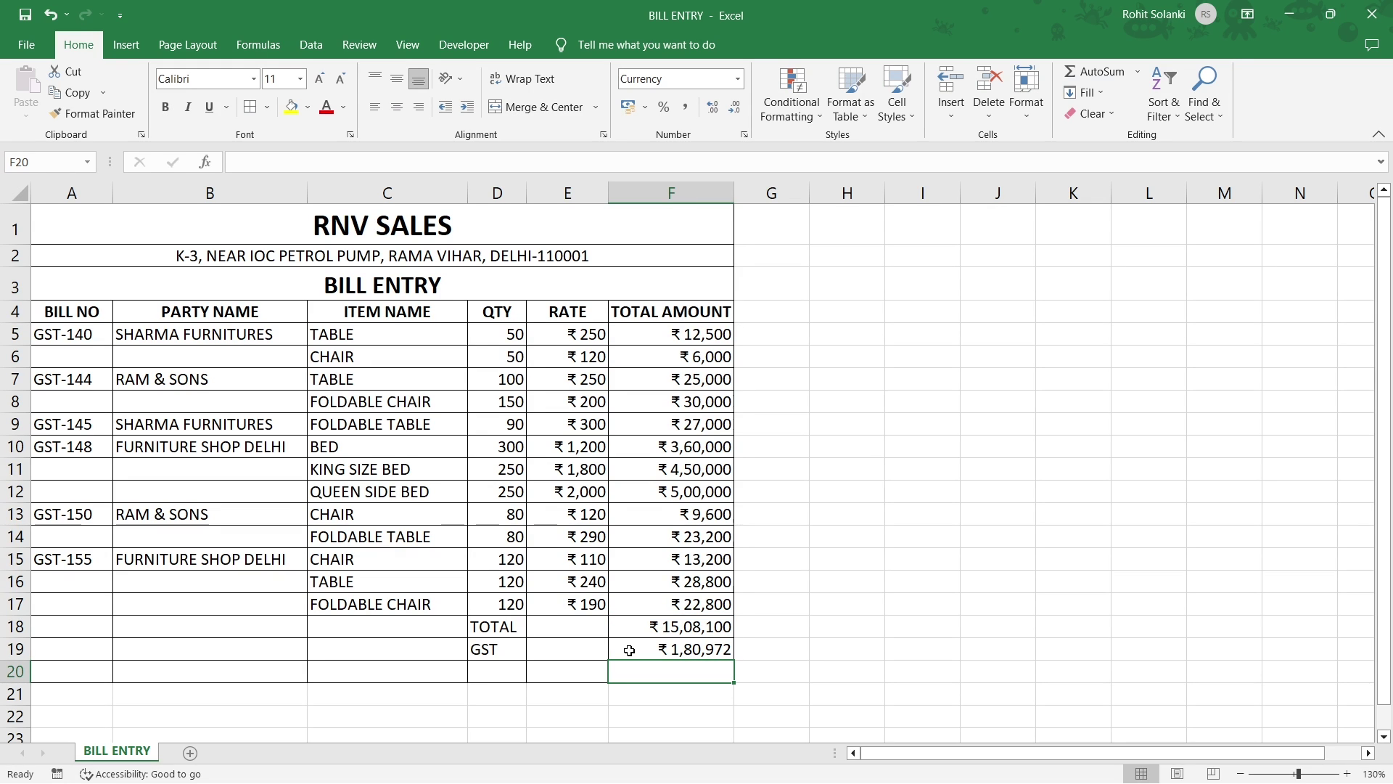
pyautogui.click(629, 651)
# - Label D20 GRAND TOTAL and enter =F18+F19 in F20
pyautogui.click(505, 675)
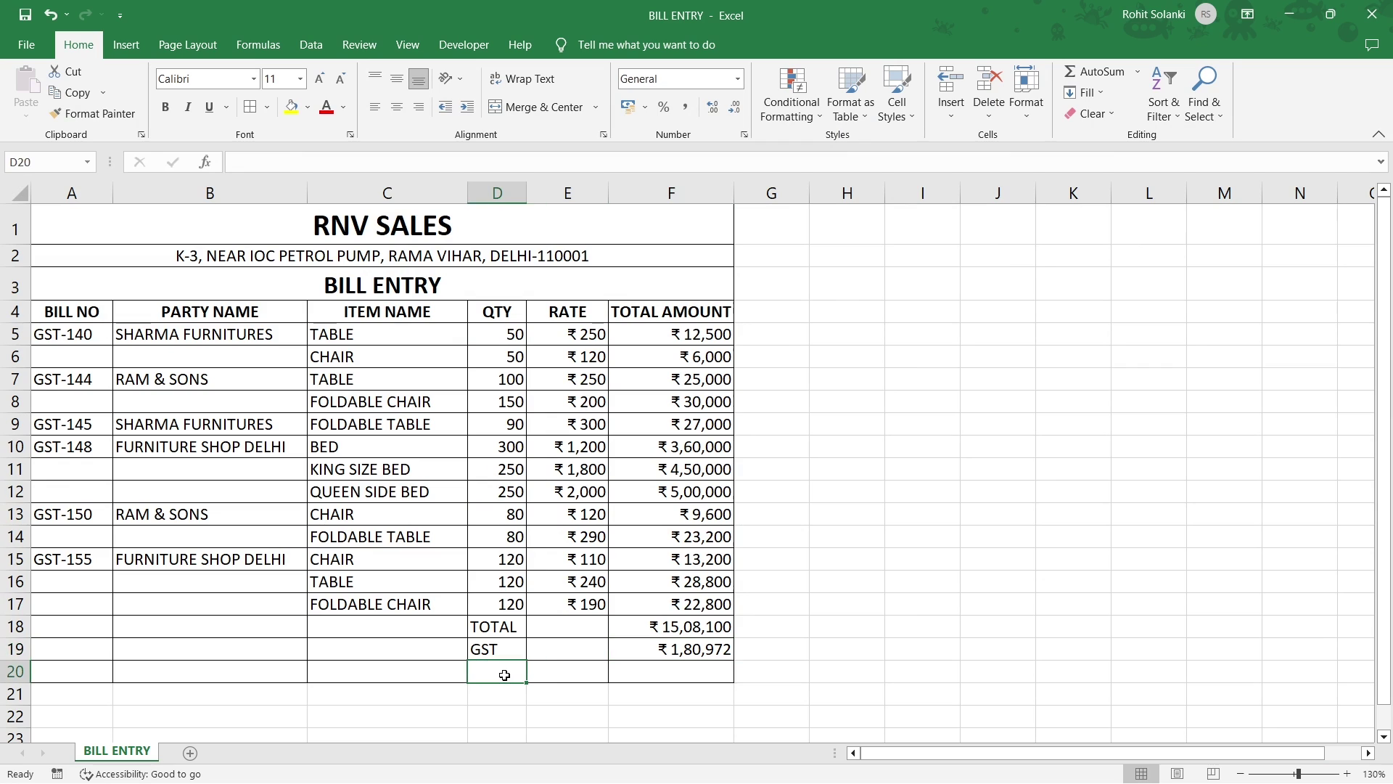
pyautogui.write('GRAND ')
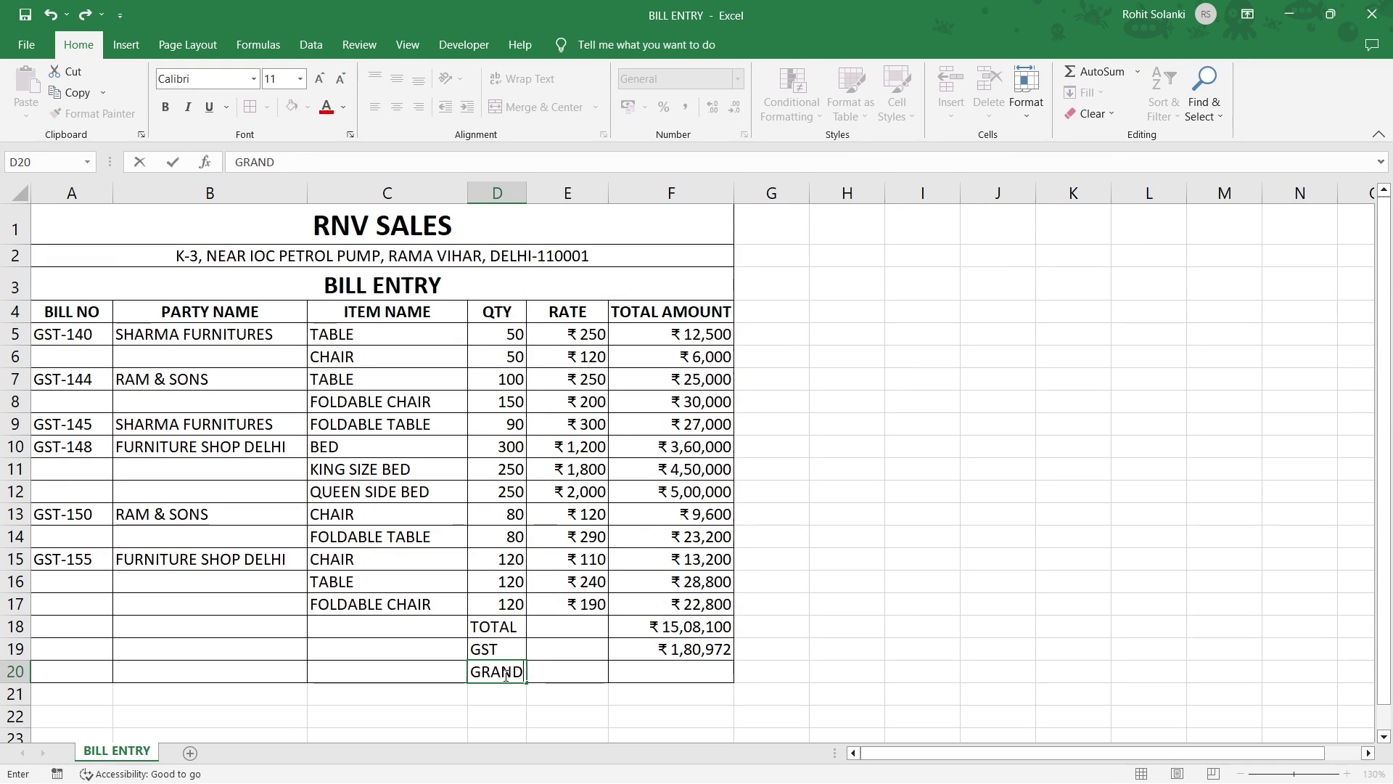
pyautogui.write('TOTAL')
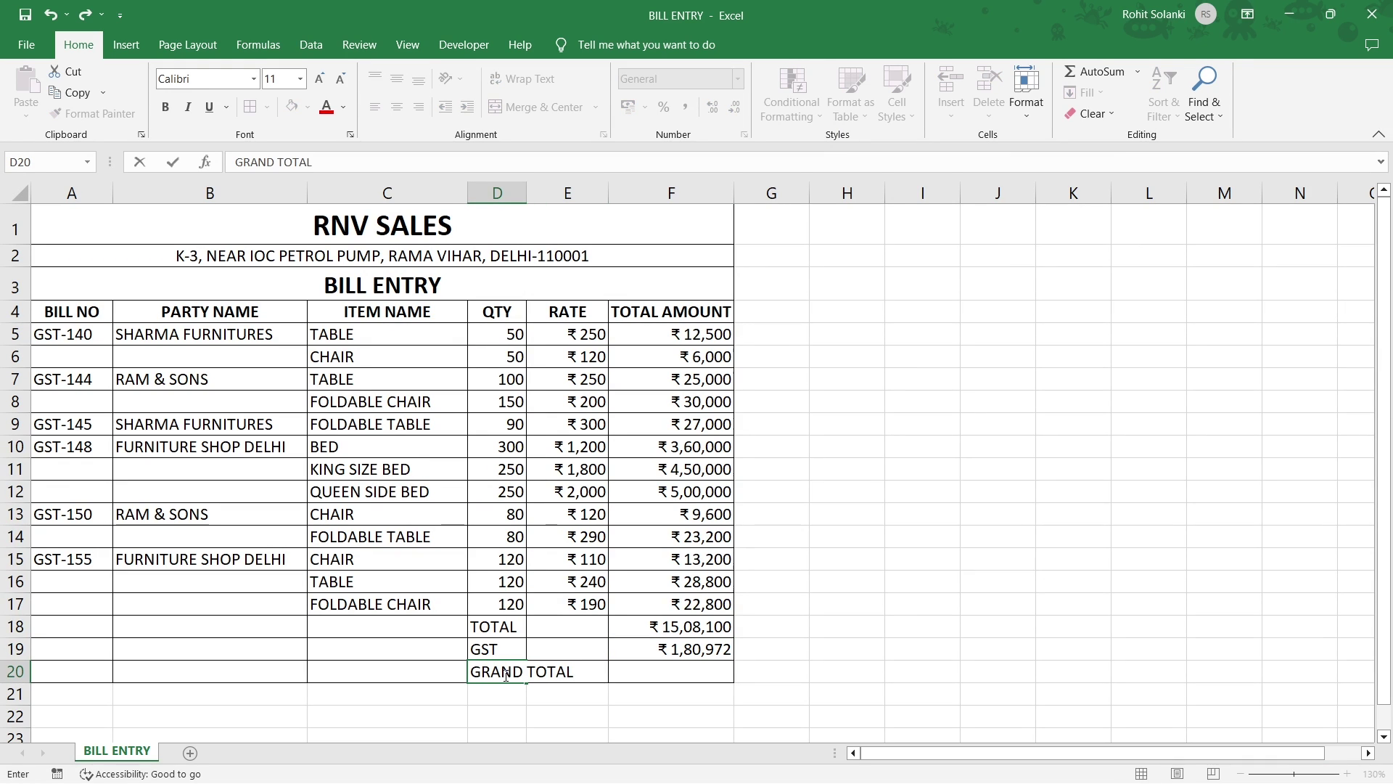
pyautogui.press('Tab')
pyautogui.press('Tab')
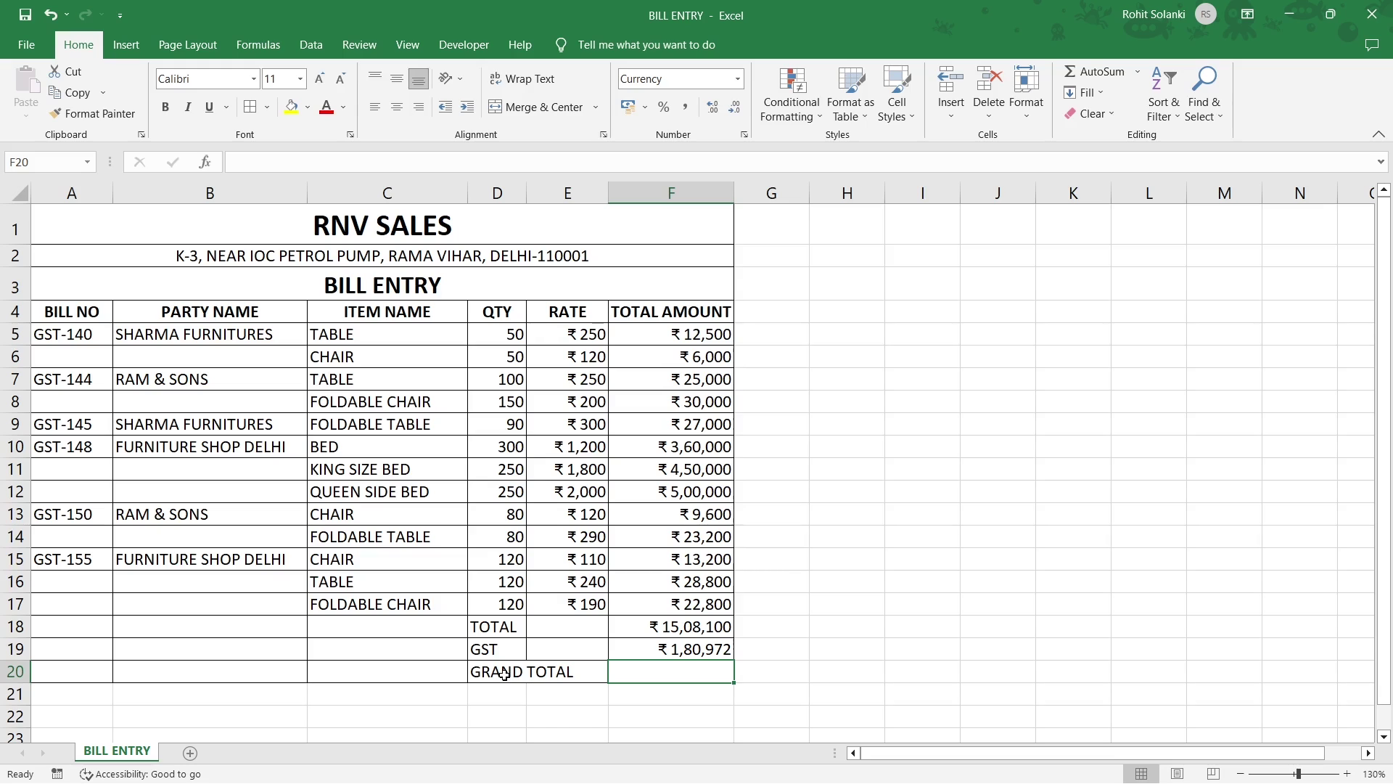
pyautogui.write('=')
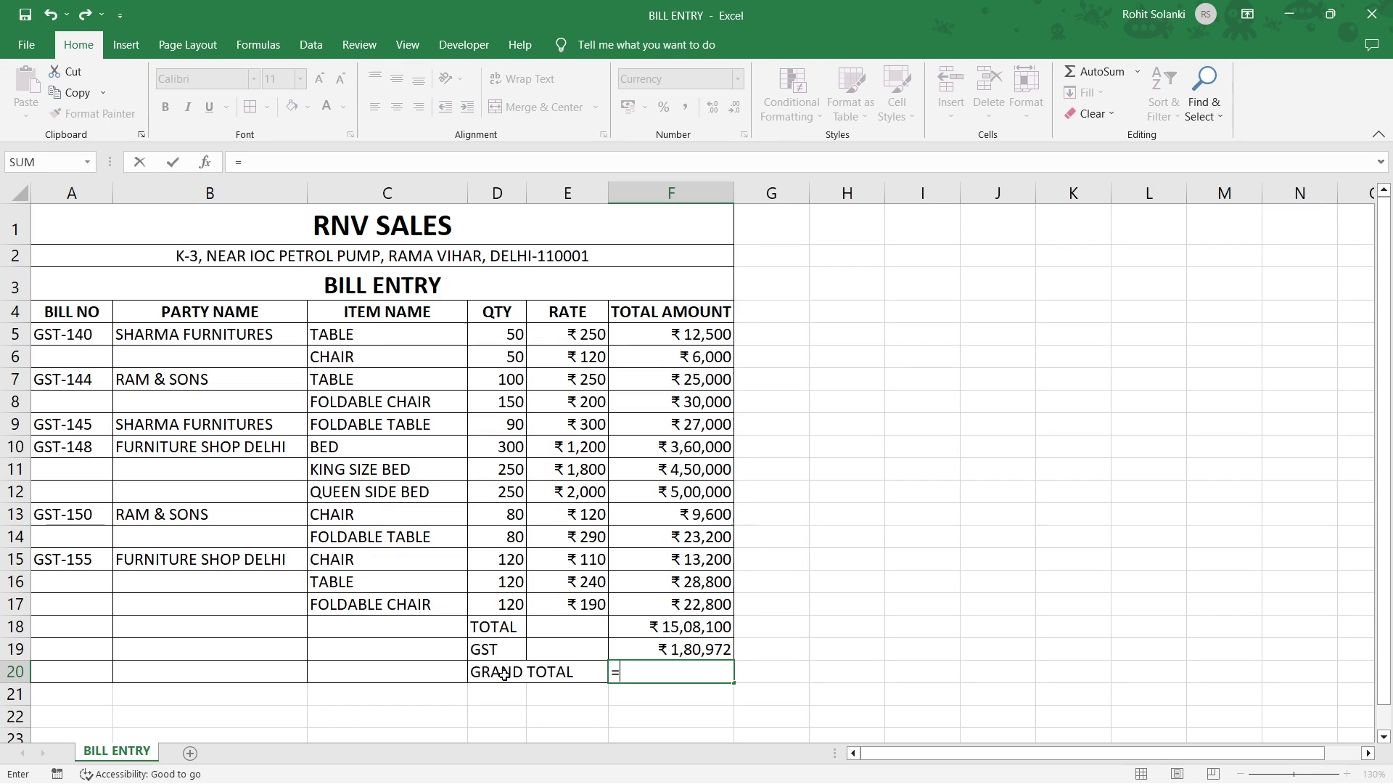
pyautogui.press('Up')
pyautogui.press('Up')
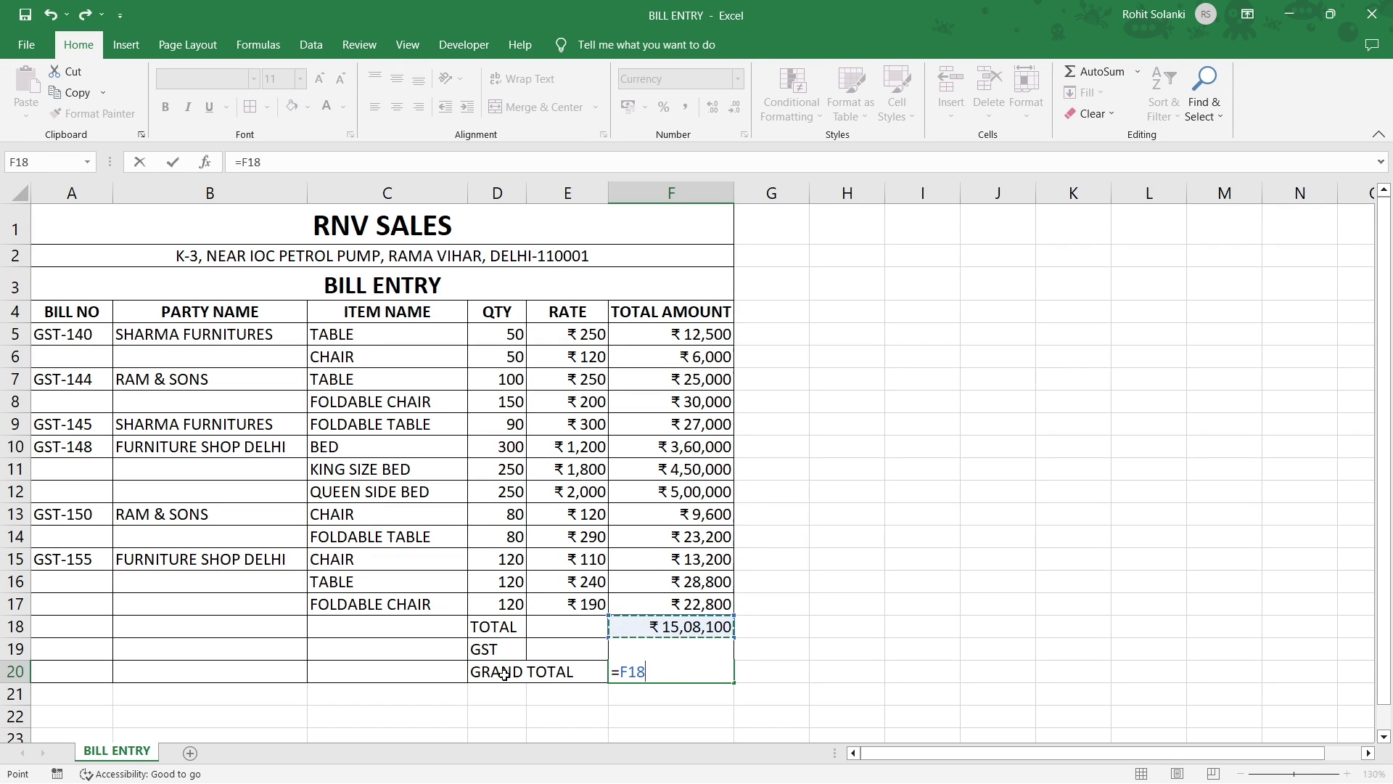
pyautogui.write('+')
pyautogui.press('Up')
pyautogui.press('Return')
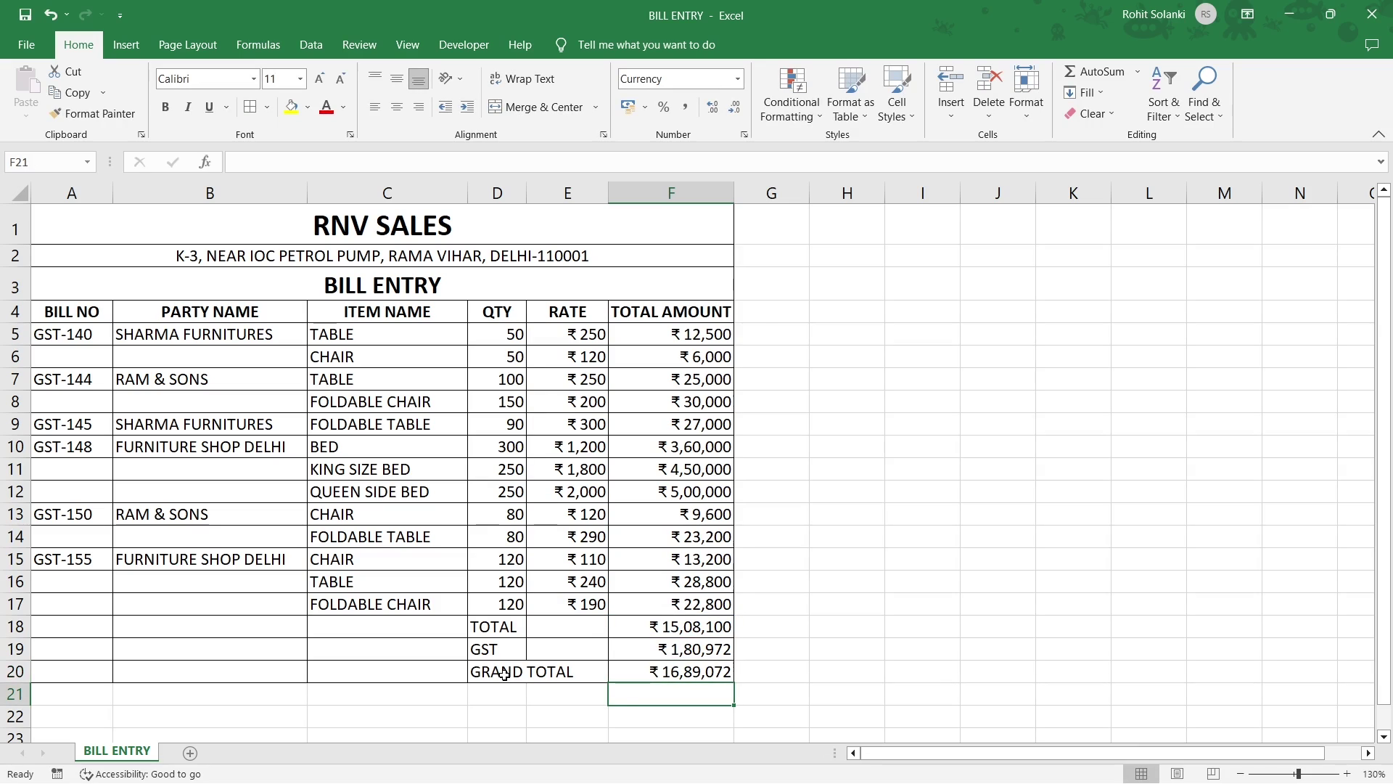
# - Merge the D18:E20 labels row by row with Merge Across, then right-align and bold them
pyautogui.click(624, 673)
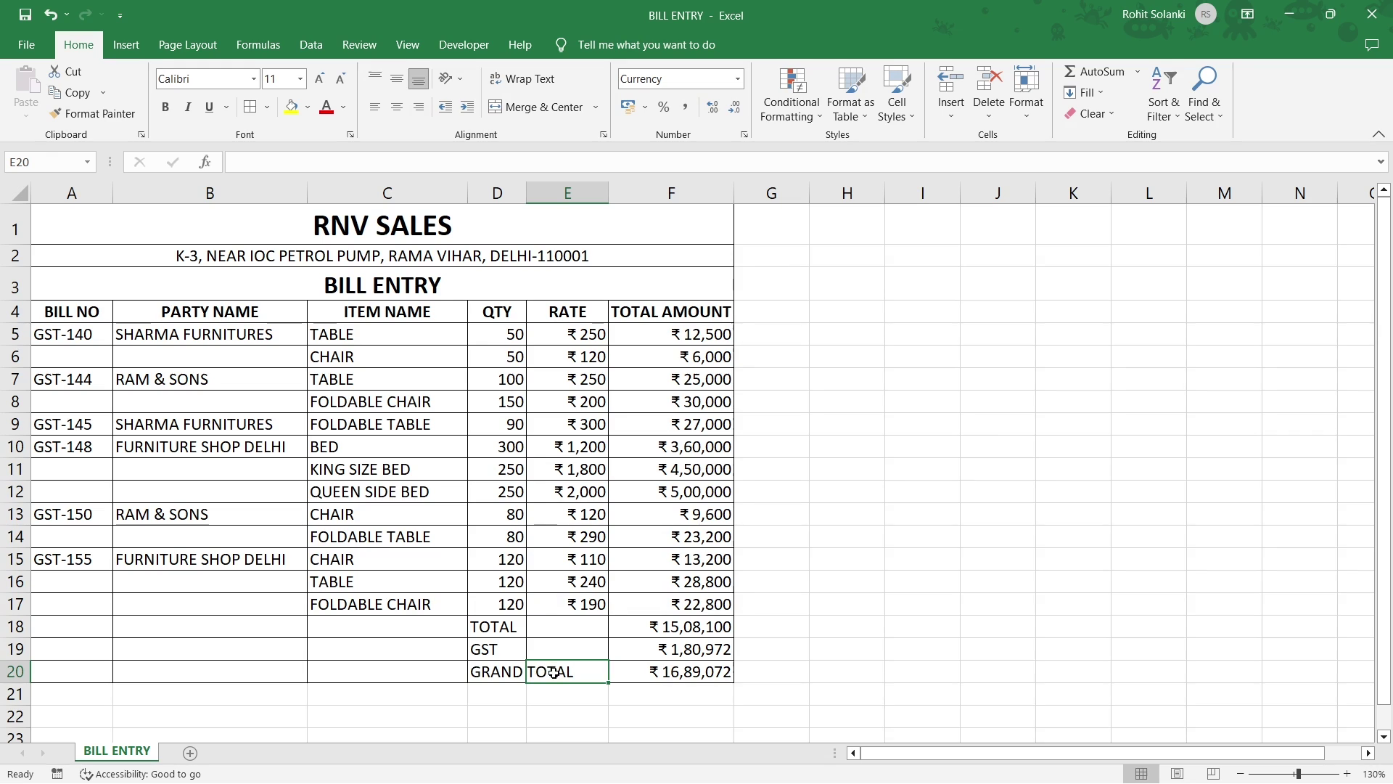
pyautogui.moveTo(553, 673); pyautogui.dragTo(493, 630)
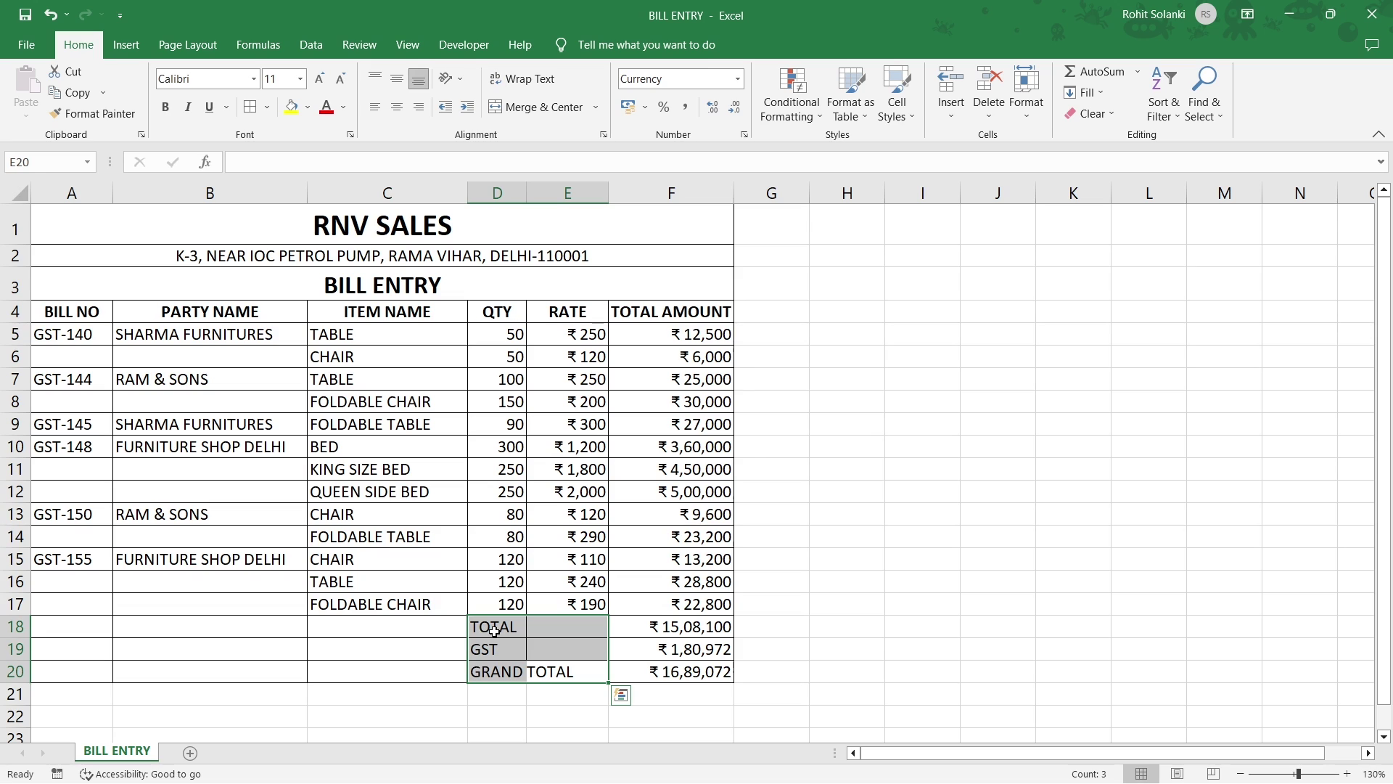
pyautogui.click(594, 107)
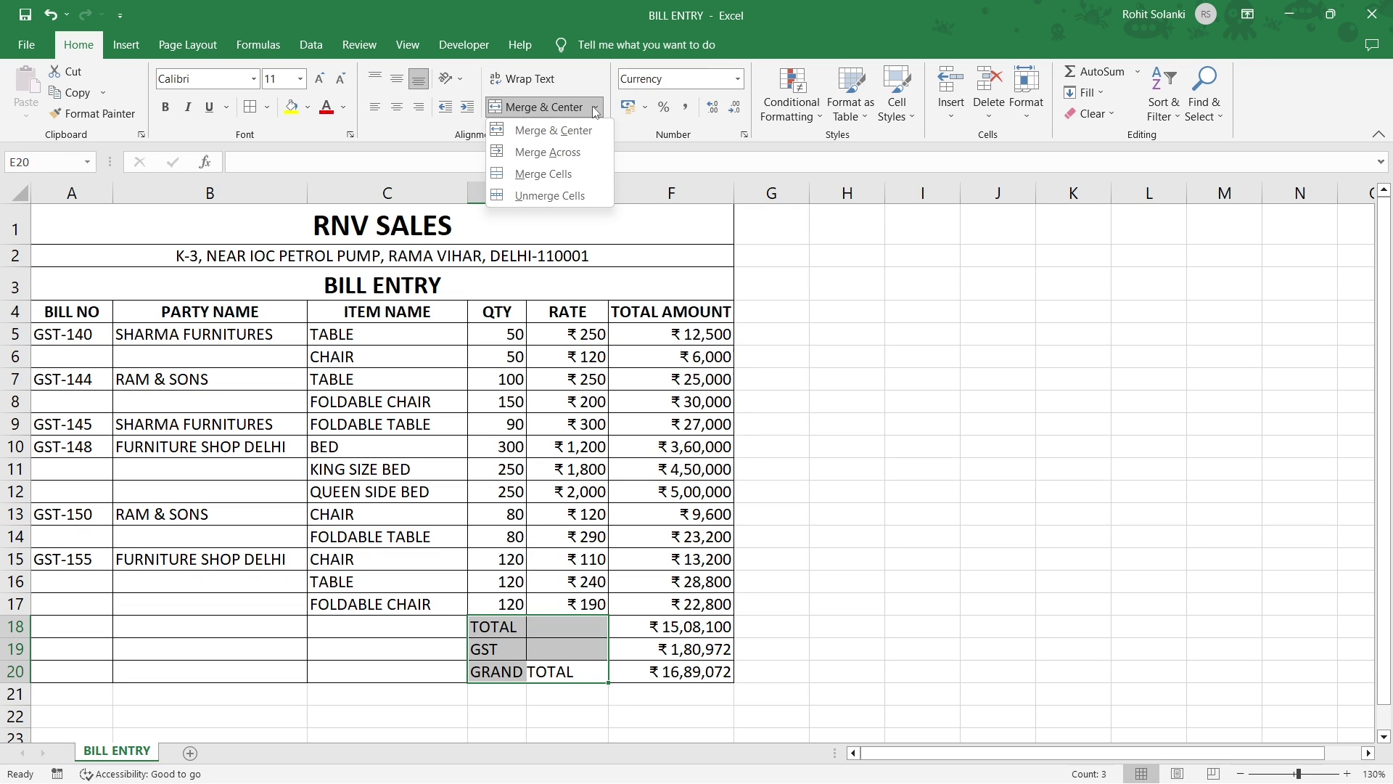
pyautogui.click(570, 151)
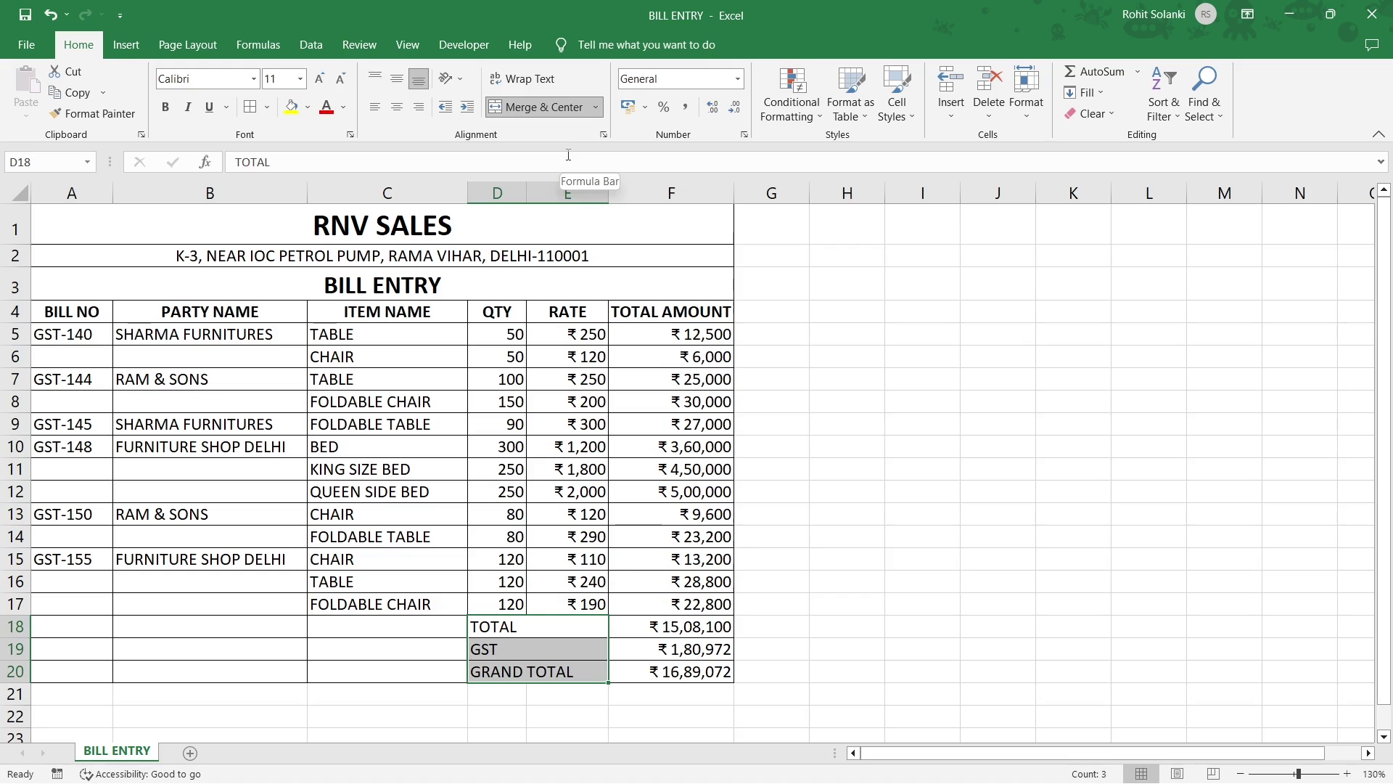
pyautogui.click(420, 108)
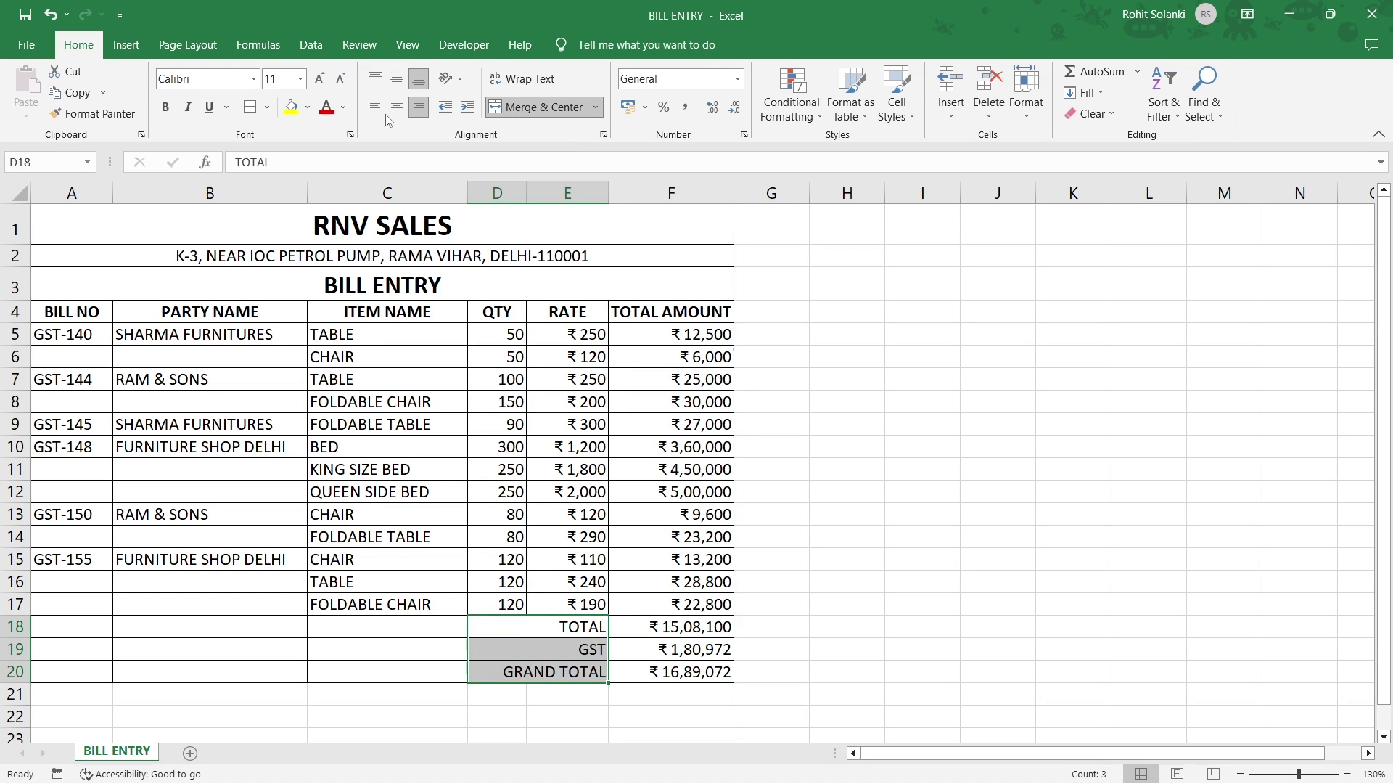
pyautogui.click(164, 108)
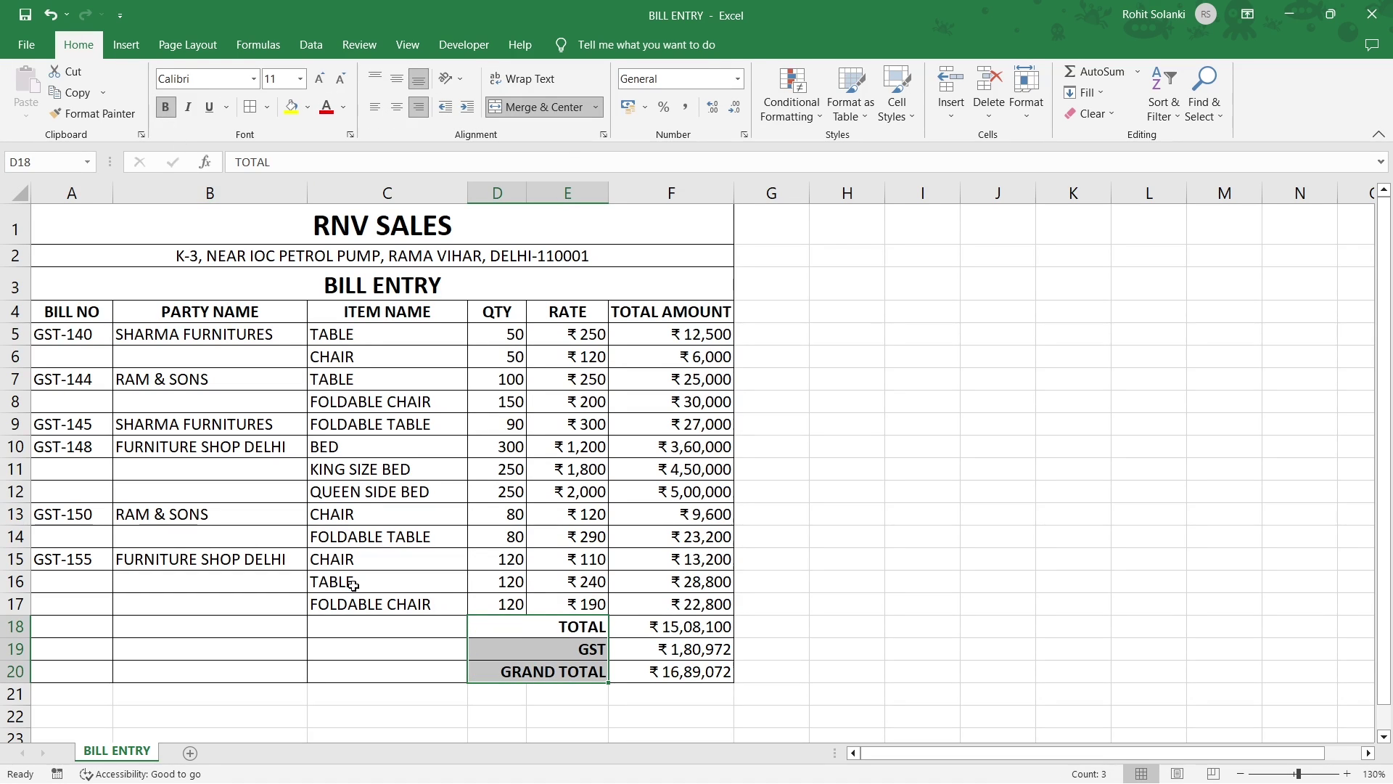
pyautogui.click(622, 671)
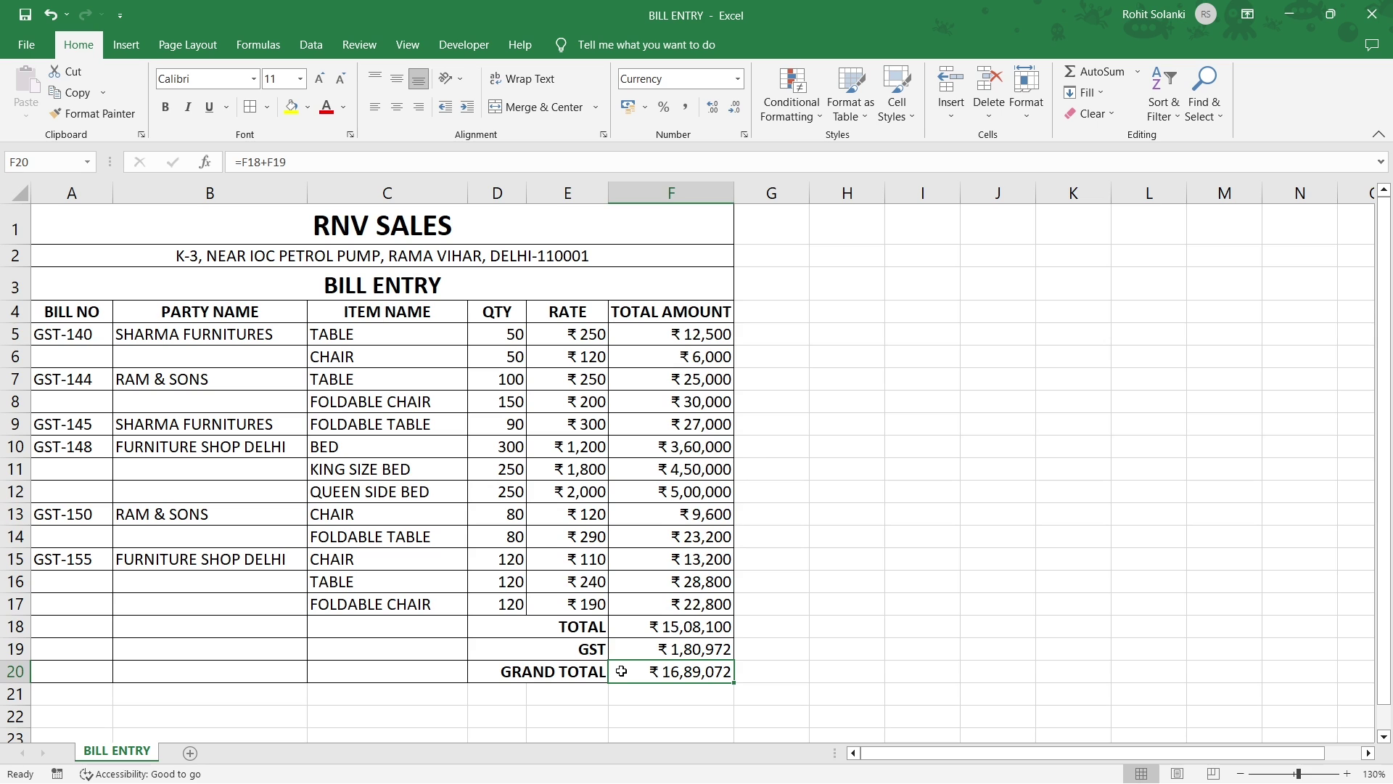